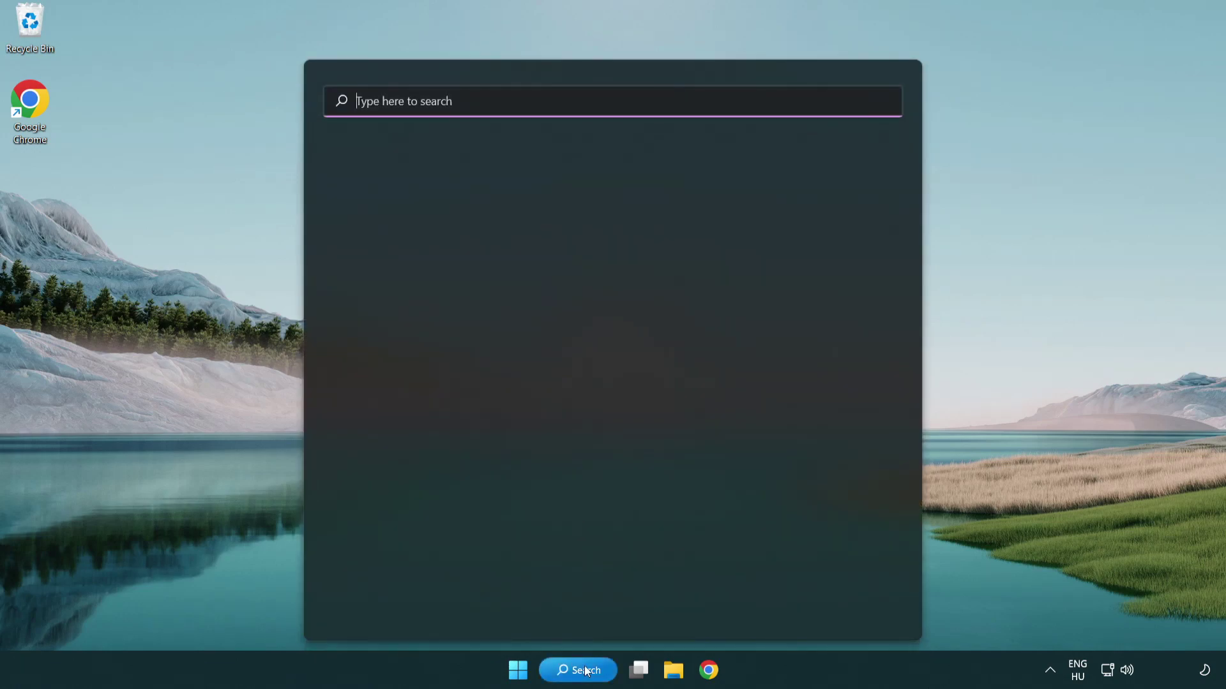
Search Windows for "device manager", open Device Manager and move its window nearer the middle of the desktop.
type("device manager")
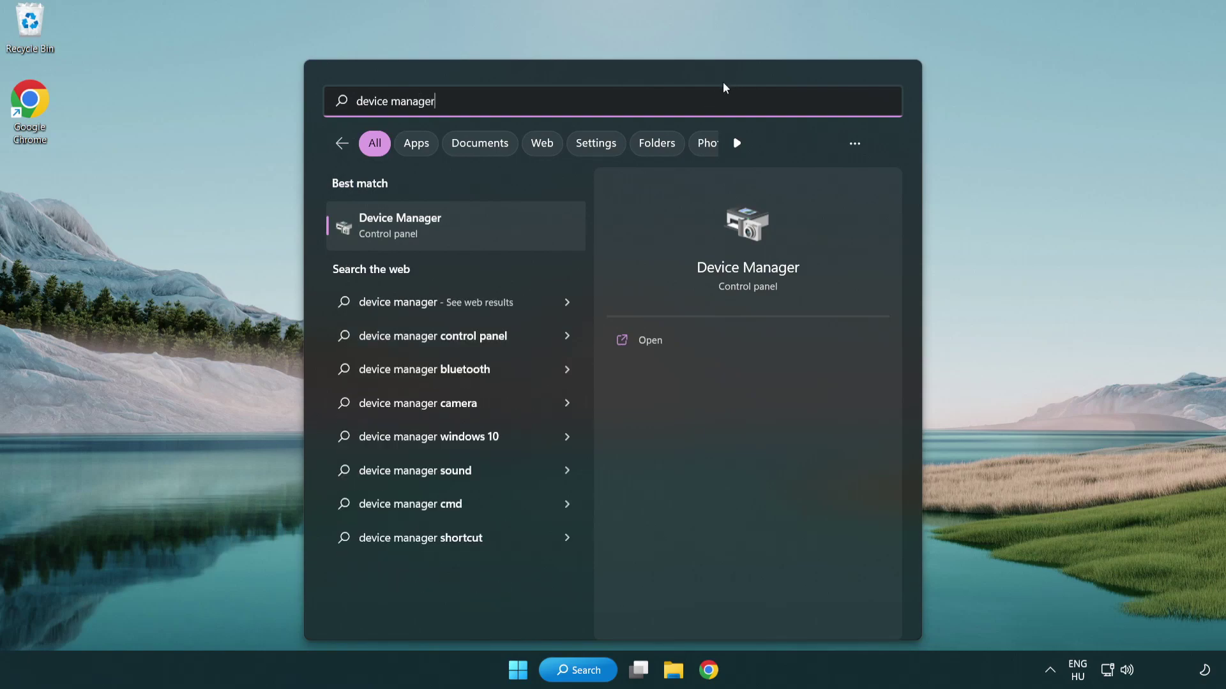
left_click(490, 233)
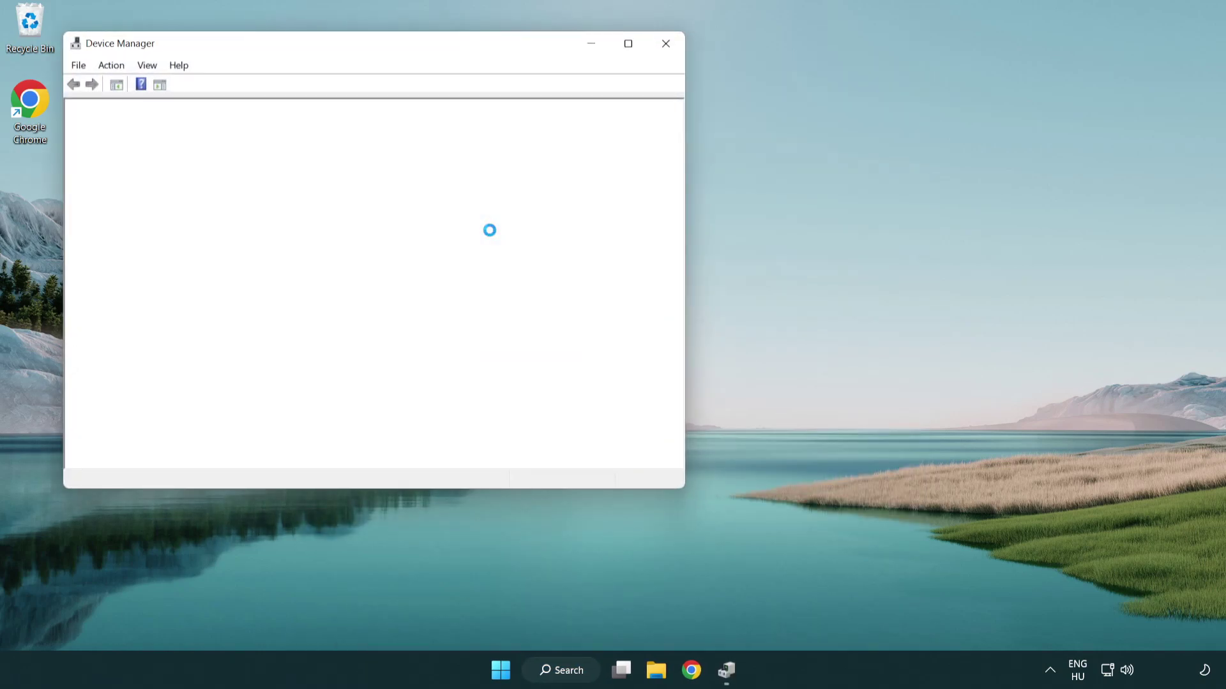
left_click_drag(331, 45, 538, 119)
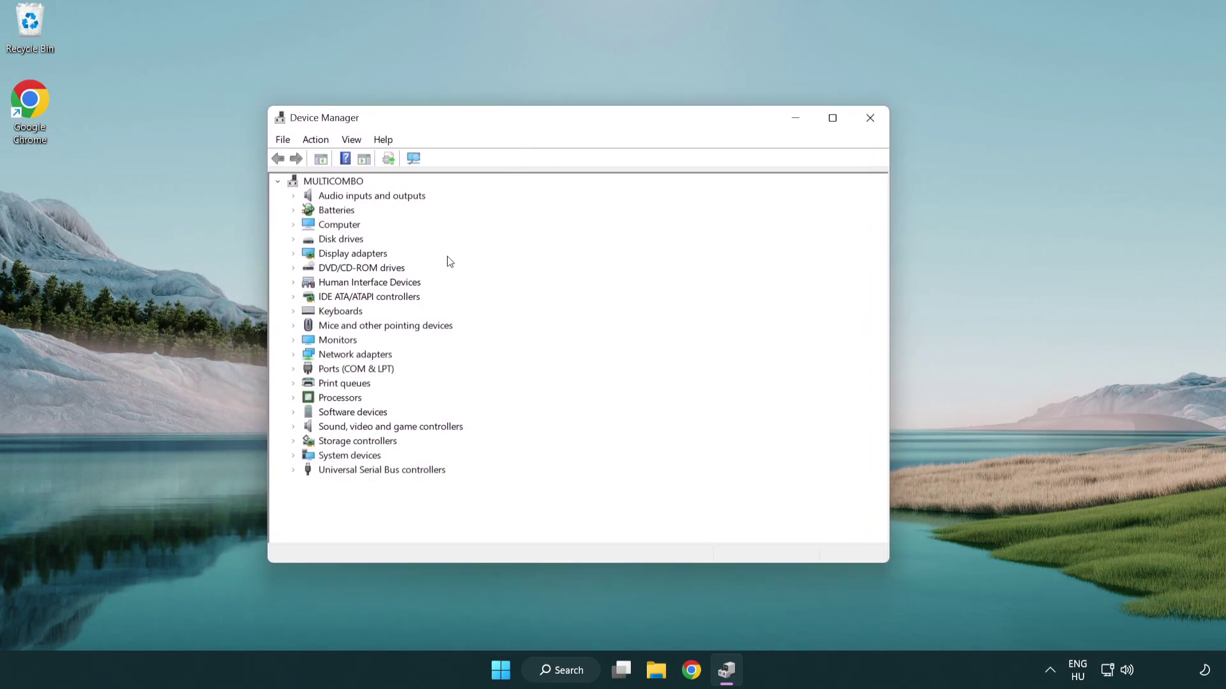
Run an automatic driver update for the VMware SVGA 3D display adapter and close Device Manager.
left_click(337, 255)
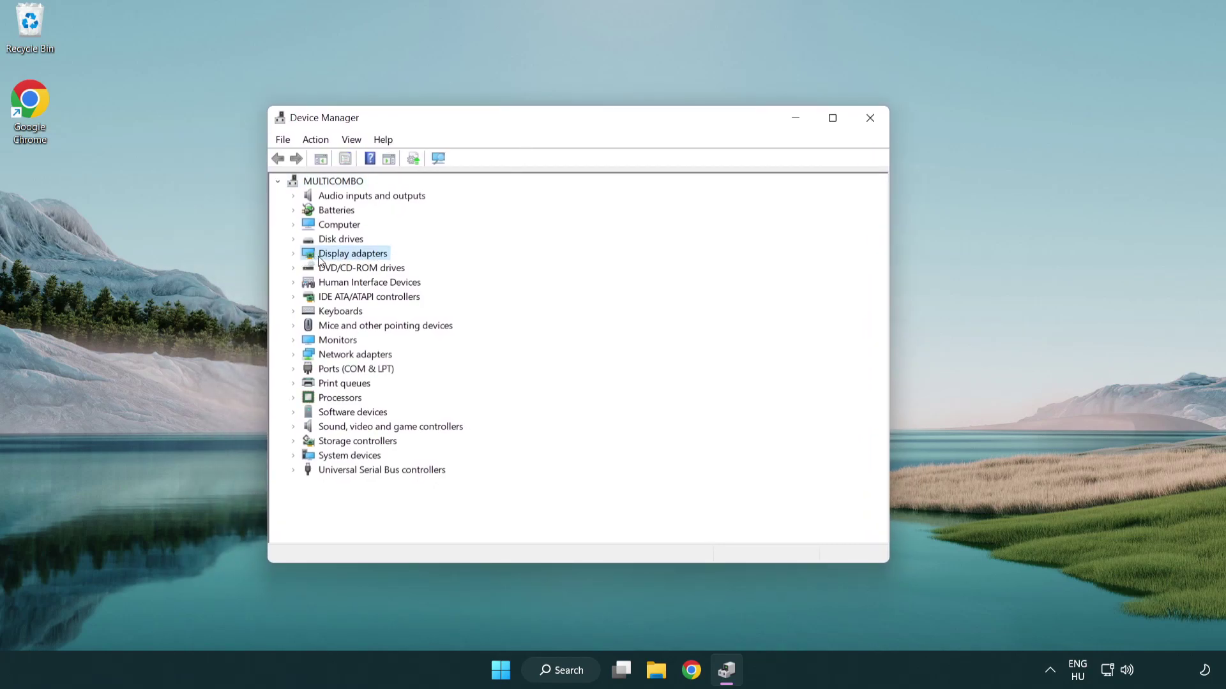
left_click(294, 254)
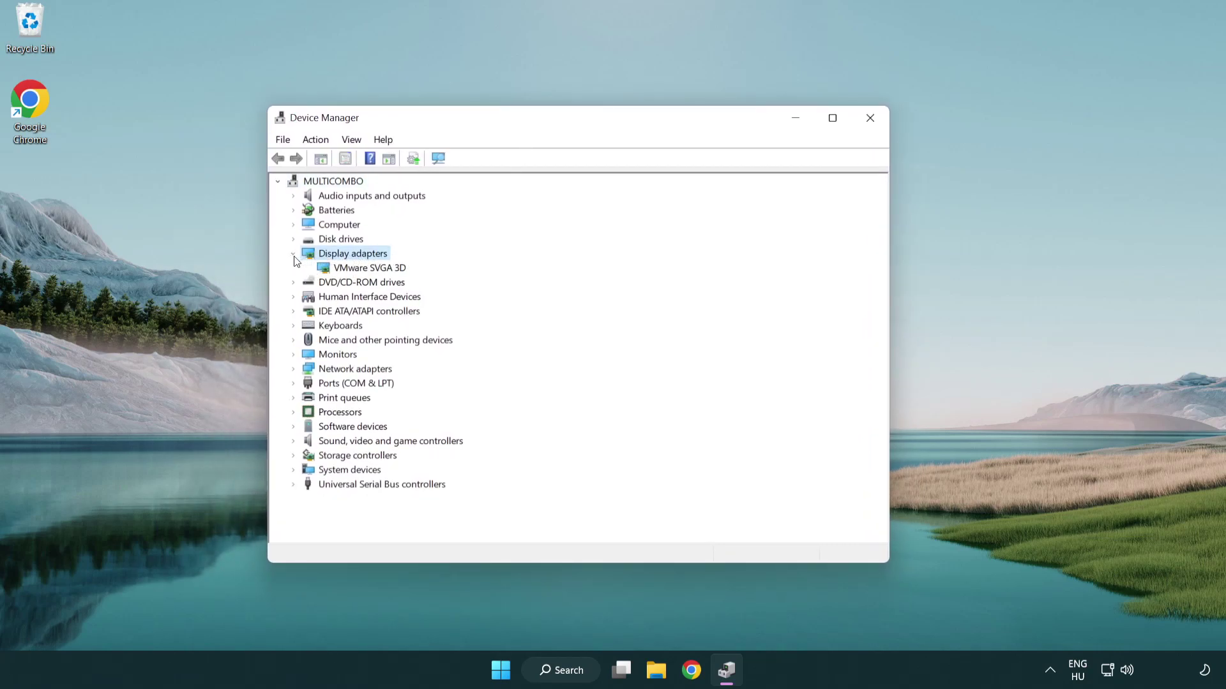
left_click(363, 271)
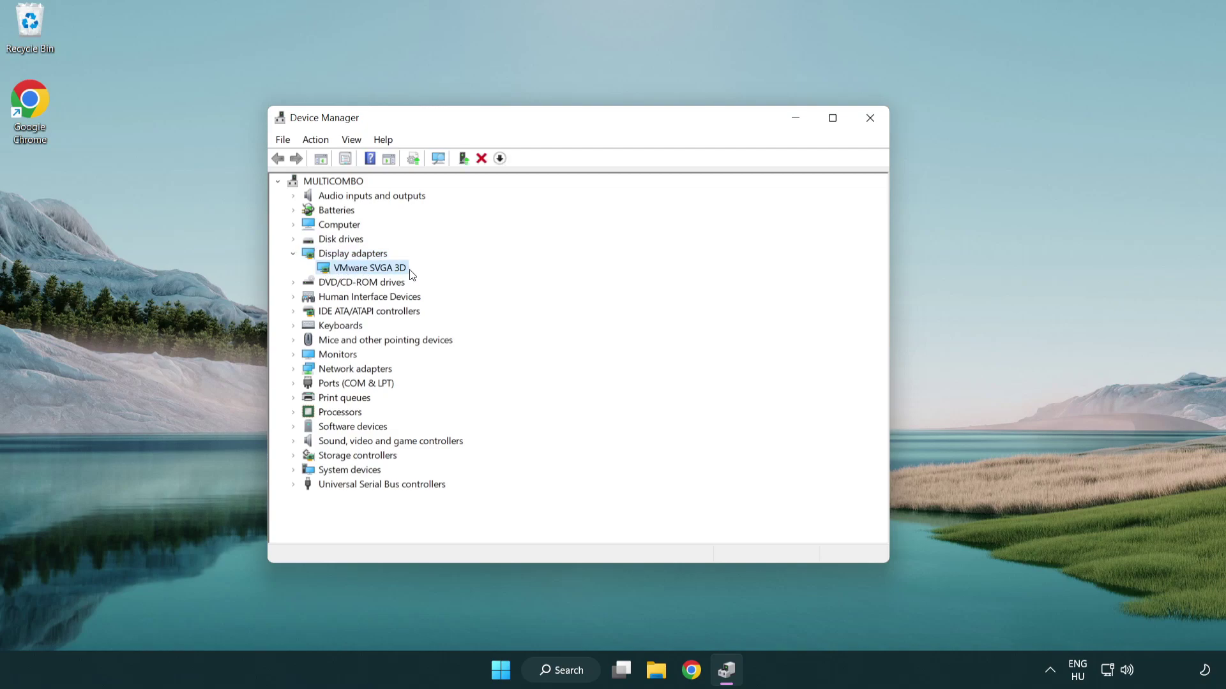
right_click(365, 271)
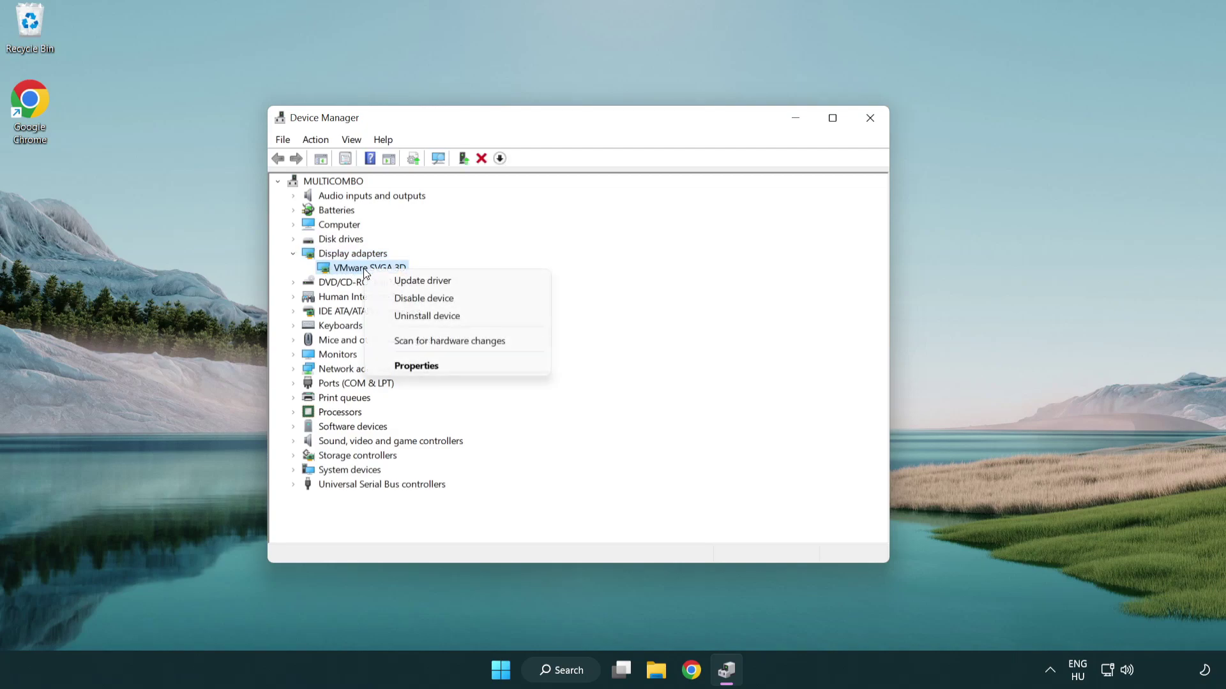
left_click(483, 282)
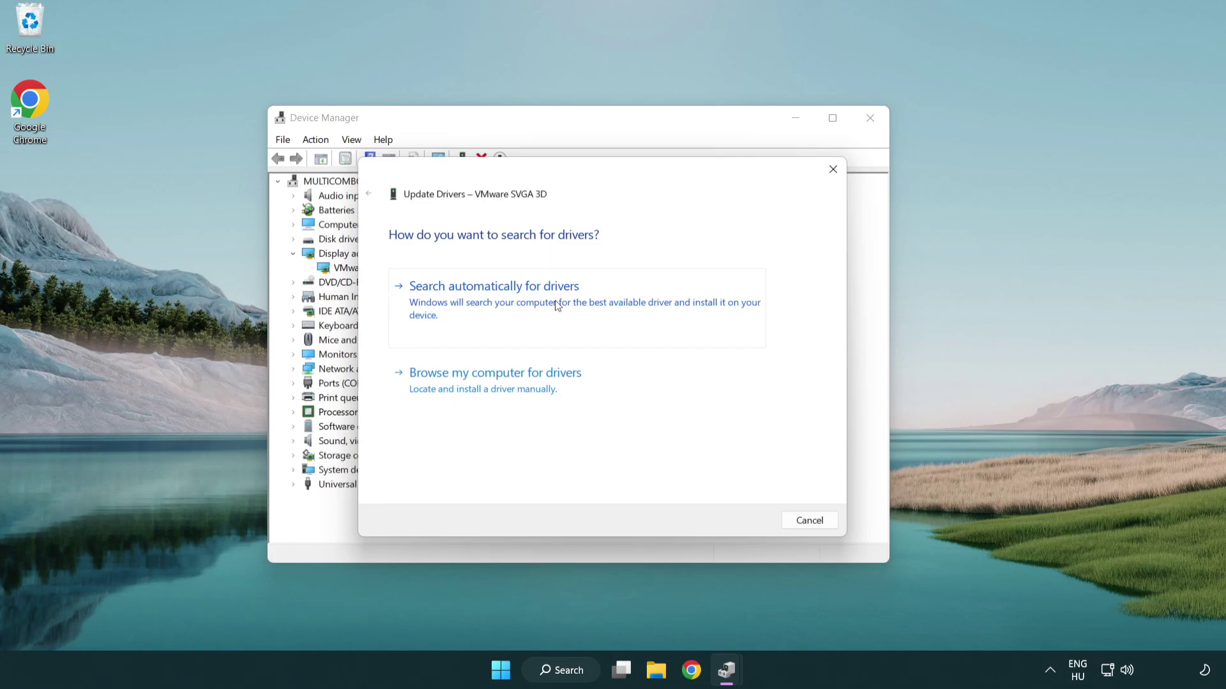
left_click(538, 297)
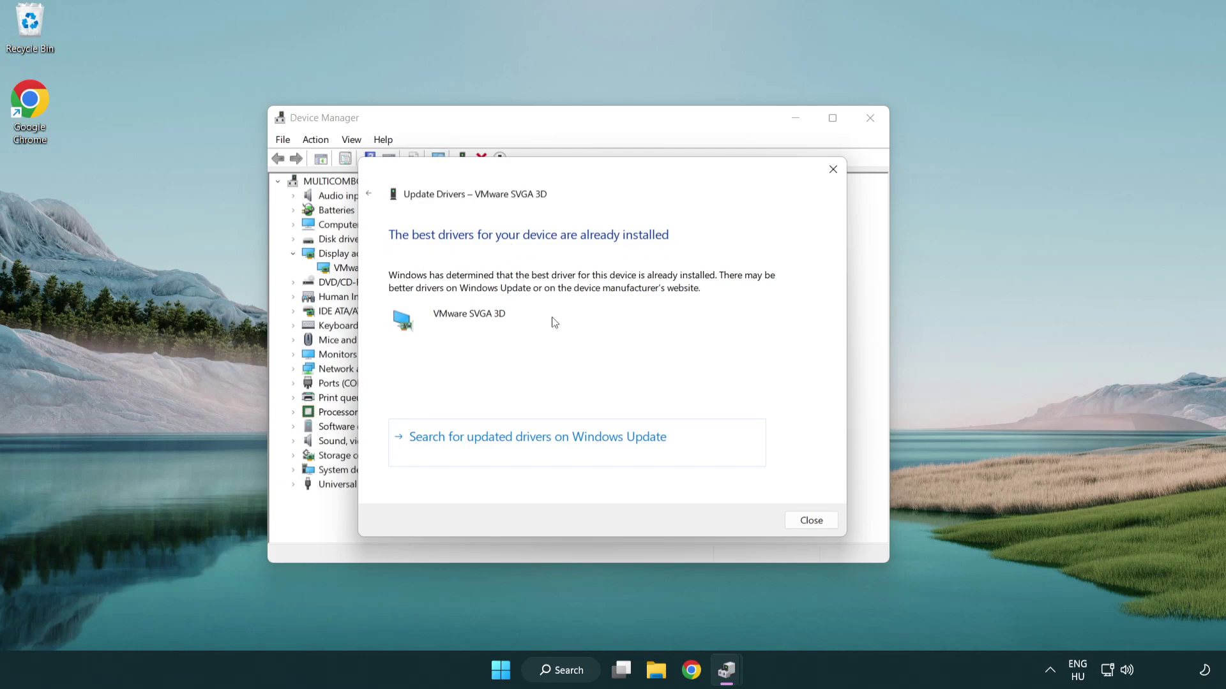
left_click(813, 524)
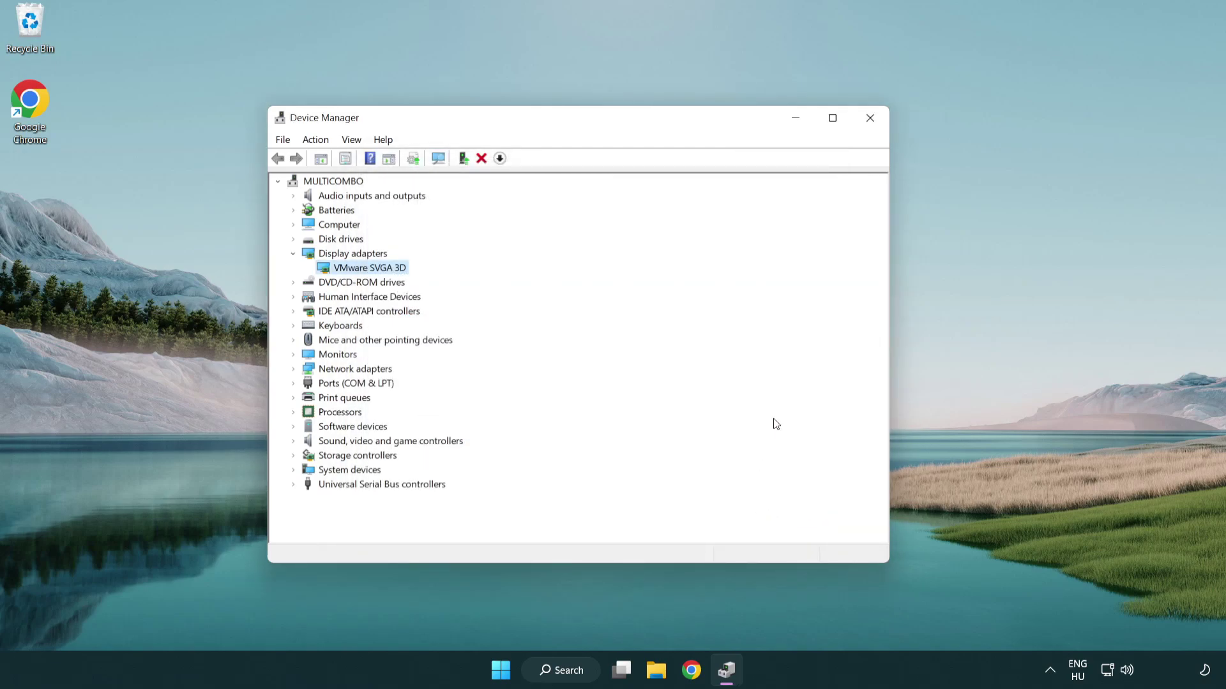
left_click(873, 123)
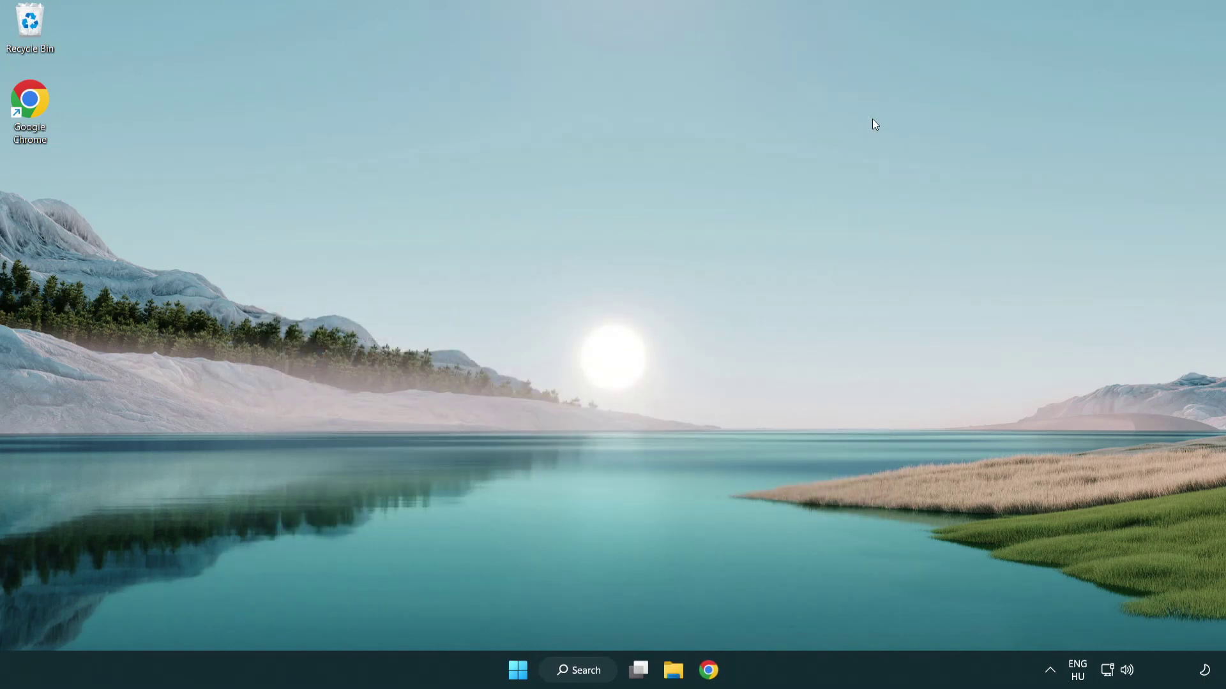
Open the Windows Update settings, check for updates and close Settings.
left_click(586, 664)
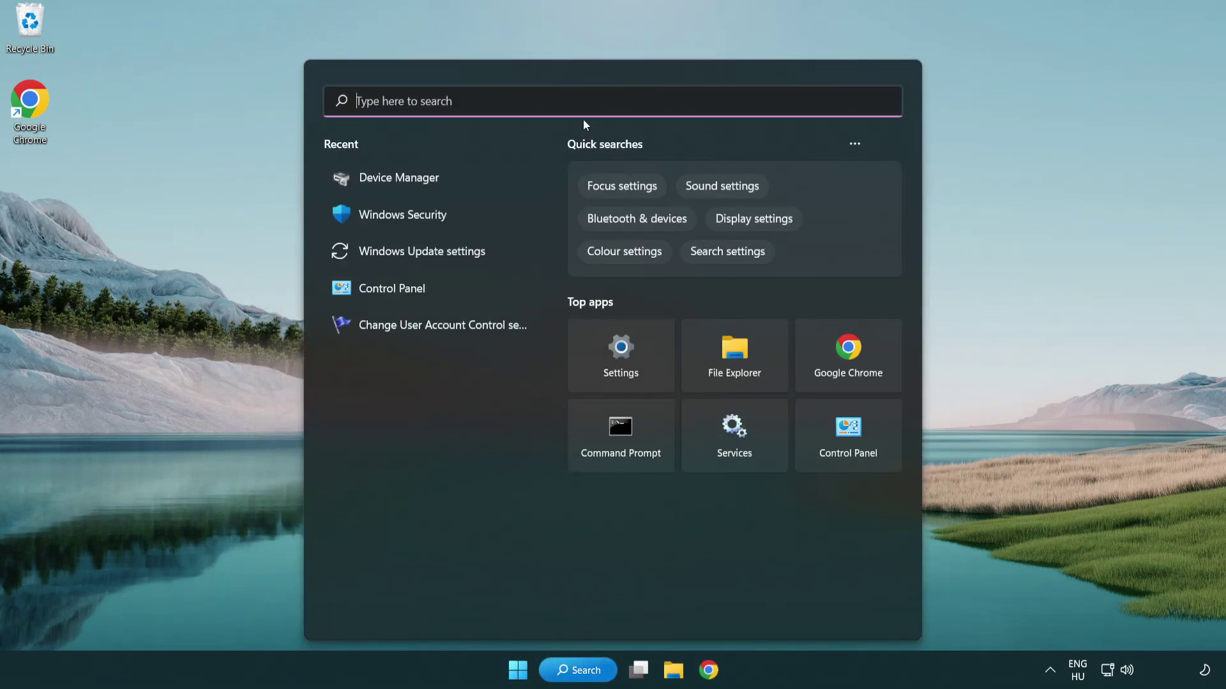
type("update")
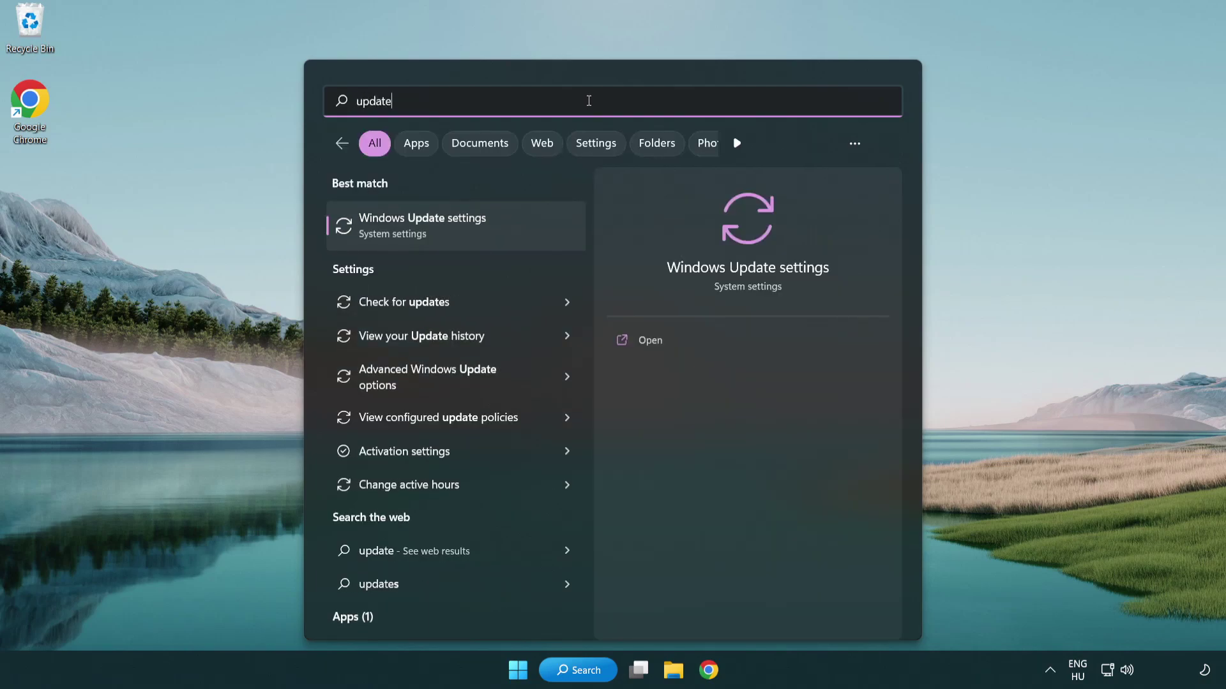
left_click(479, 236)
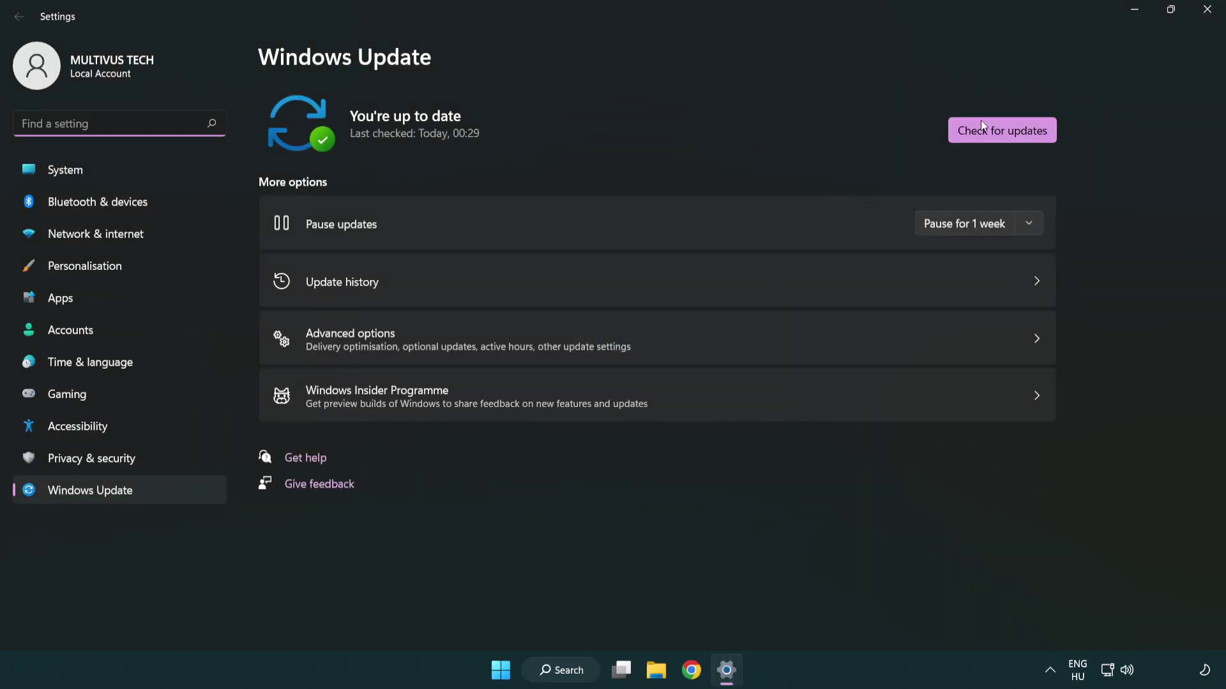
left_click(1025, 137)
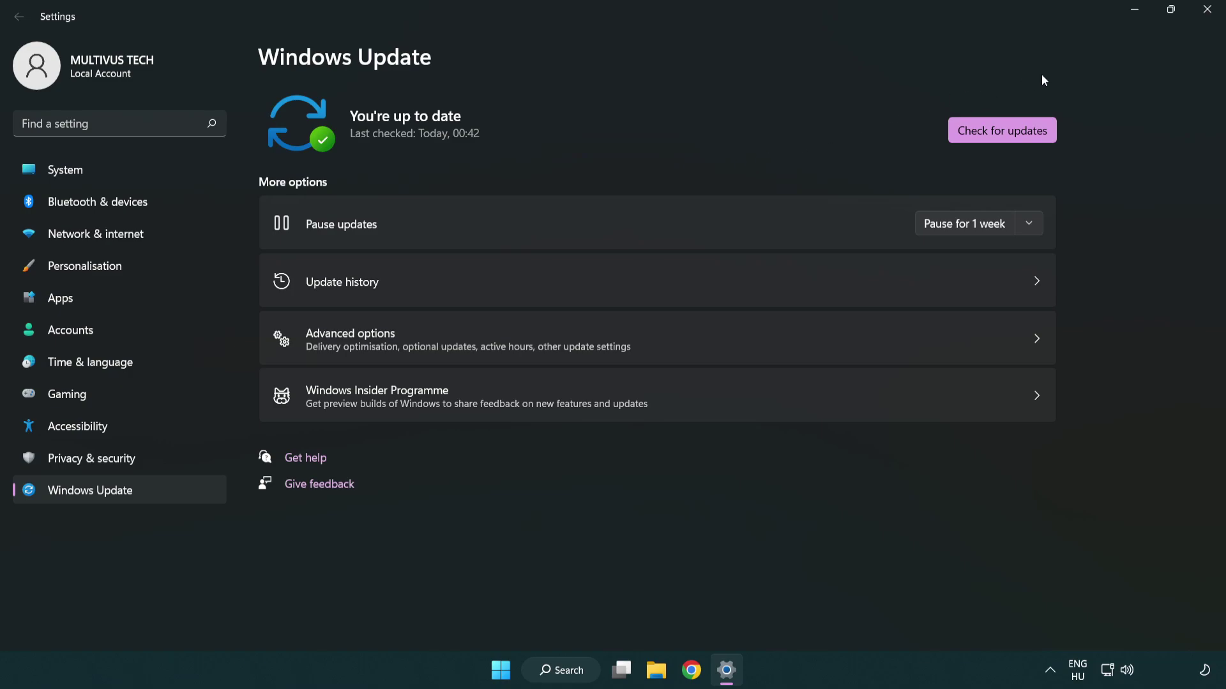
left_click(1203, 20)
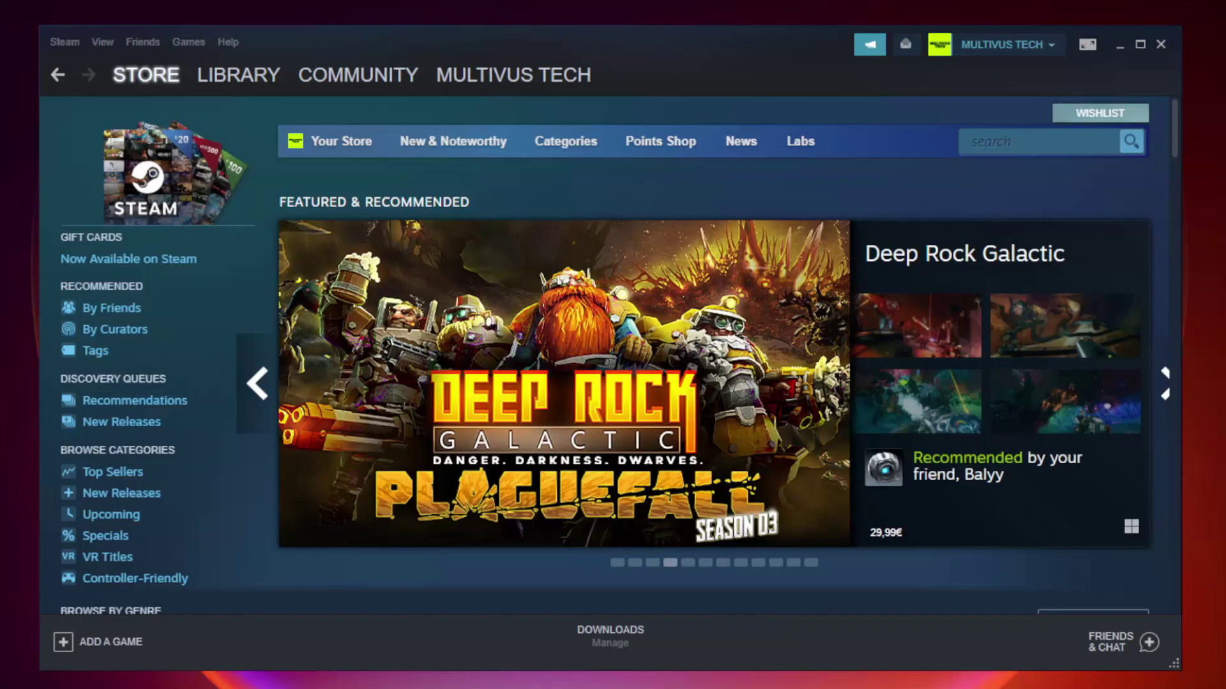
In the Steam library, verify the integrity of the local game files for the favorite game YOUR NOT WORKING GAME.
mouse_move(238, 82)
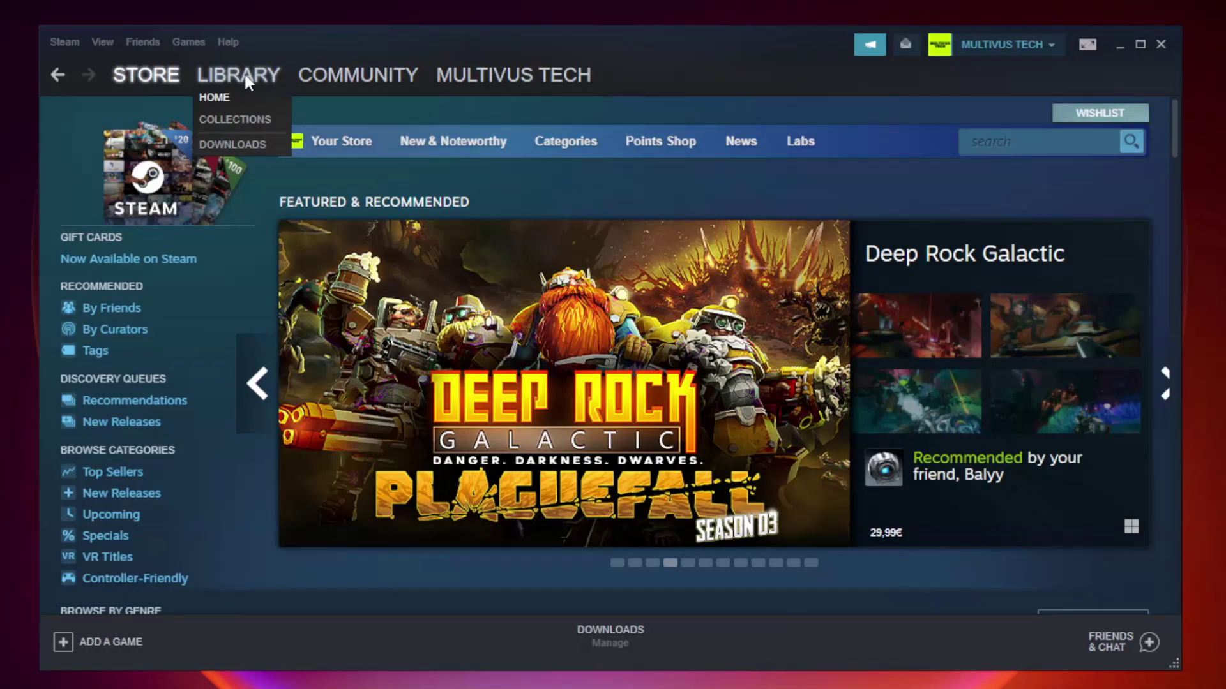
left_click(248, 82)
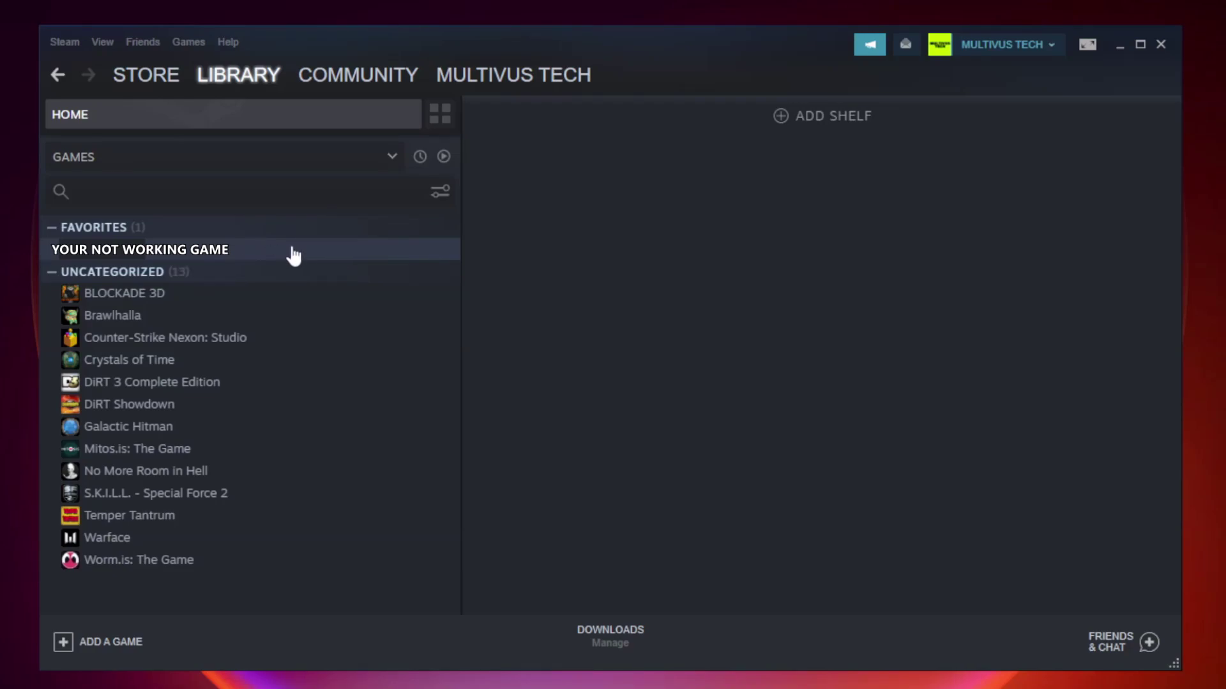
right_click(267, 255)
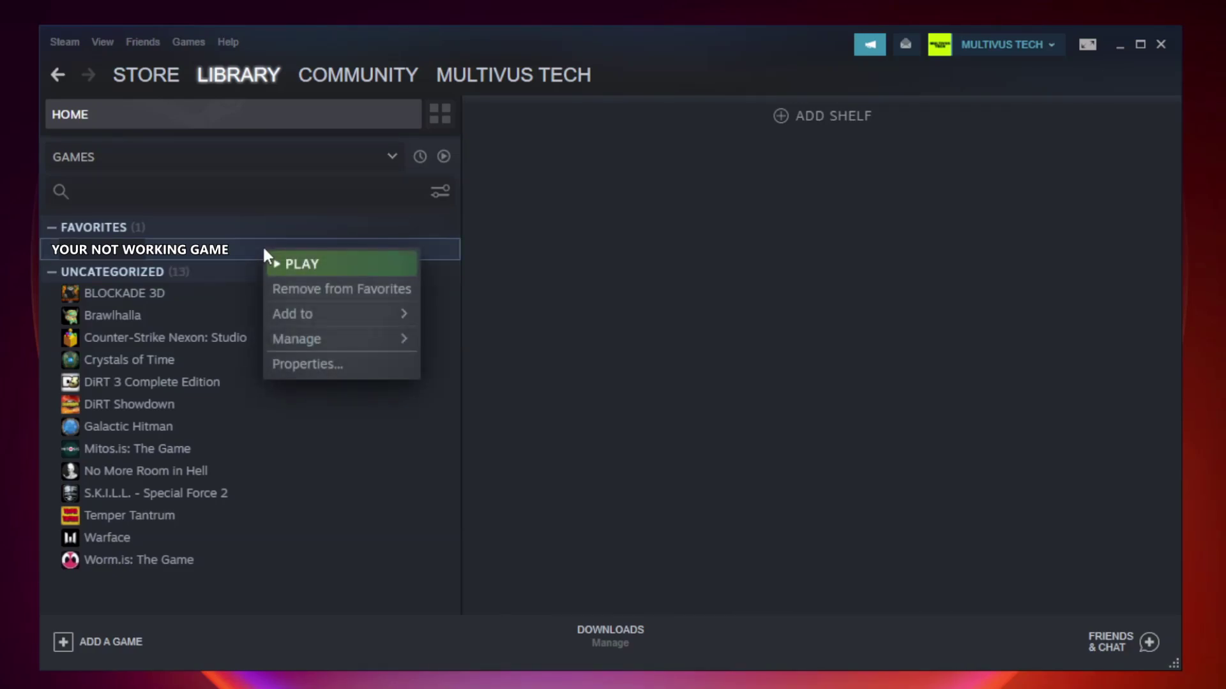
left_click(338, 365)
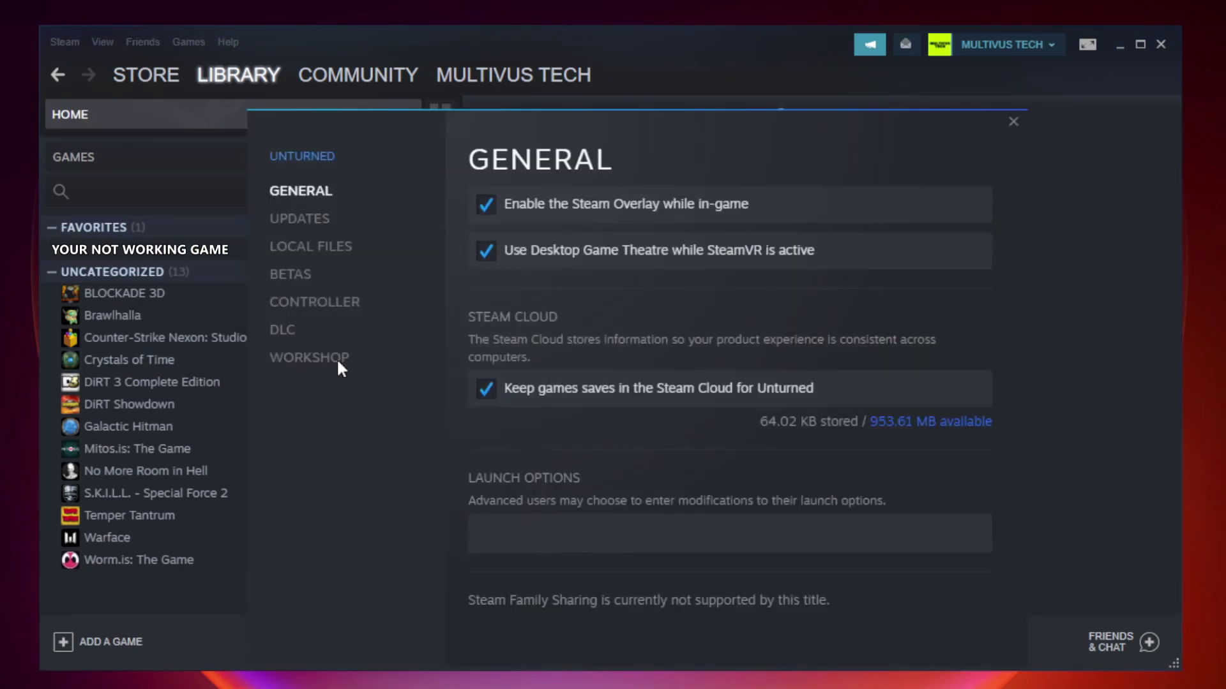
left_click(326, 251)
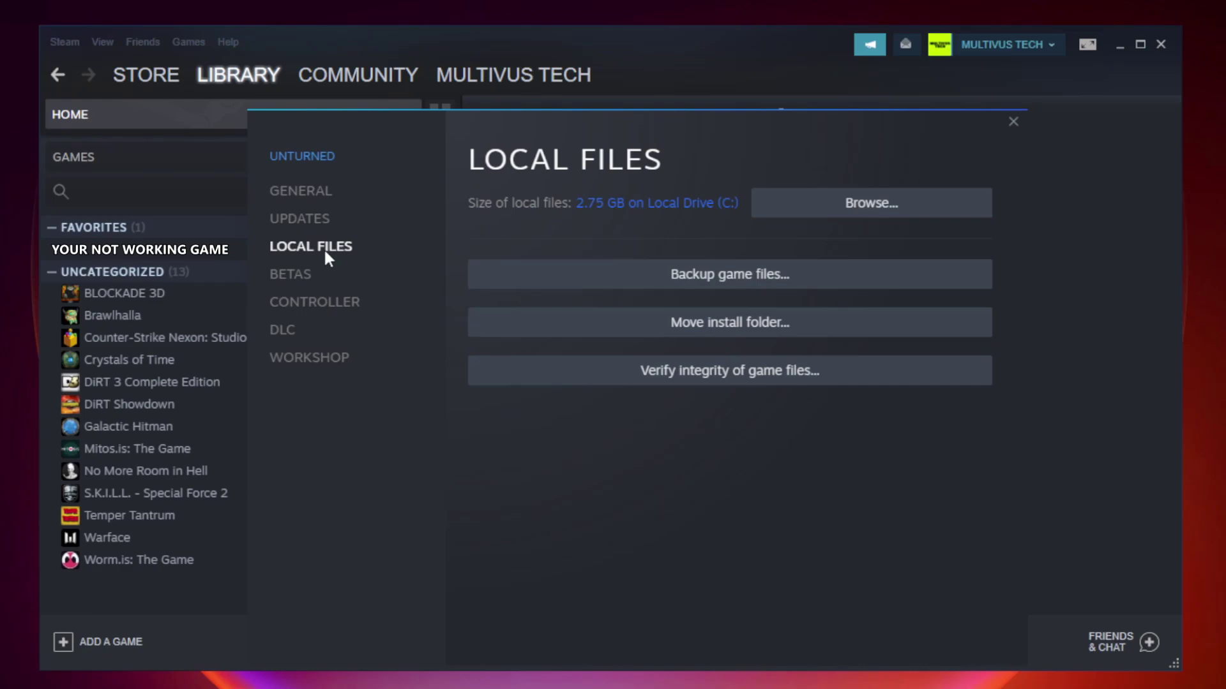
left_click(742, 380)
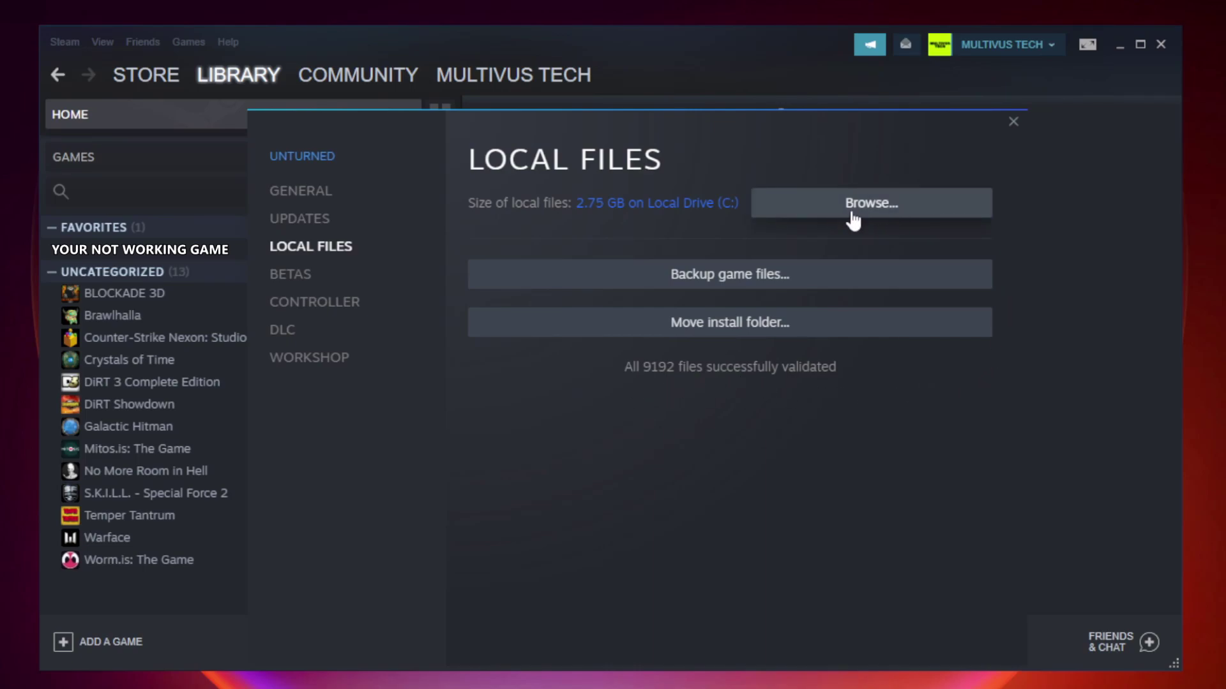
Browse to the game's install folder and open the properties of the YOUR NOT WORKING GAME shortcut.
left_click(877, 219)
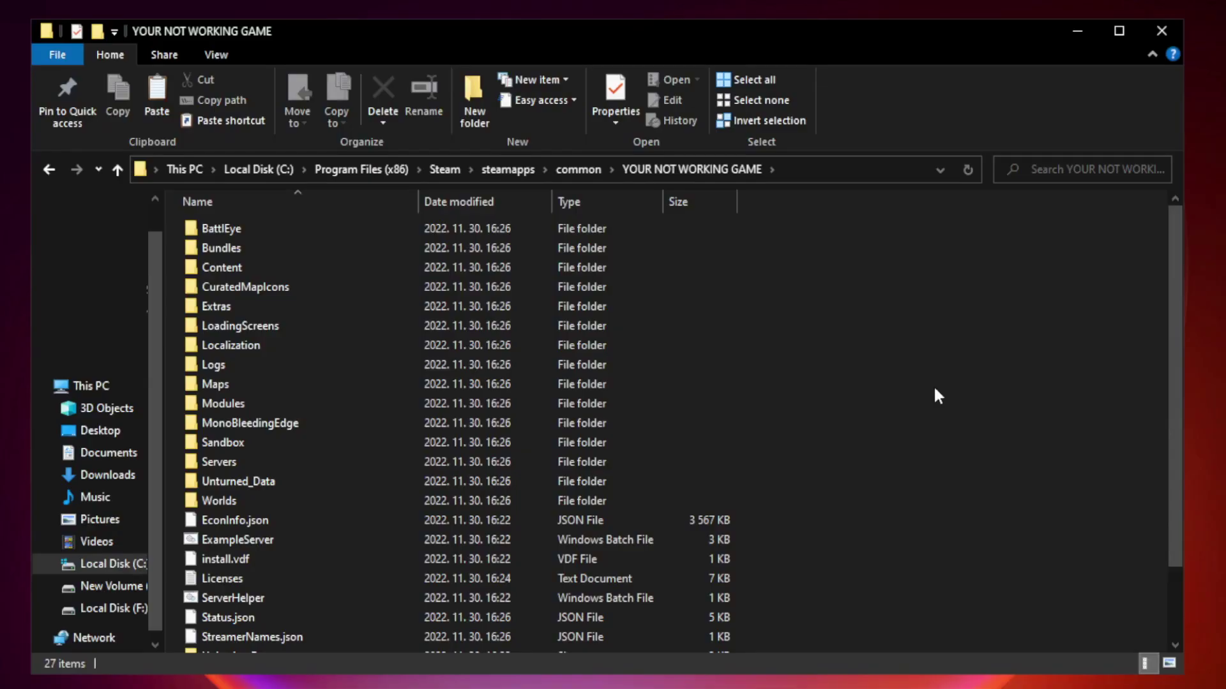
left_click_drag(1176, 335, 1177, 439)
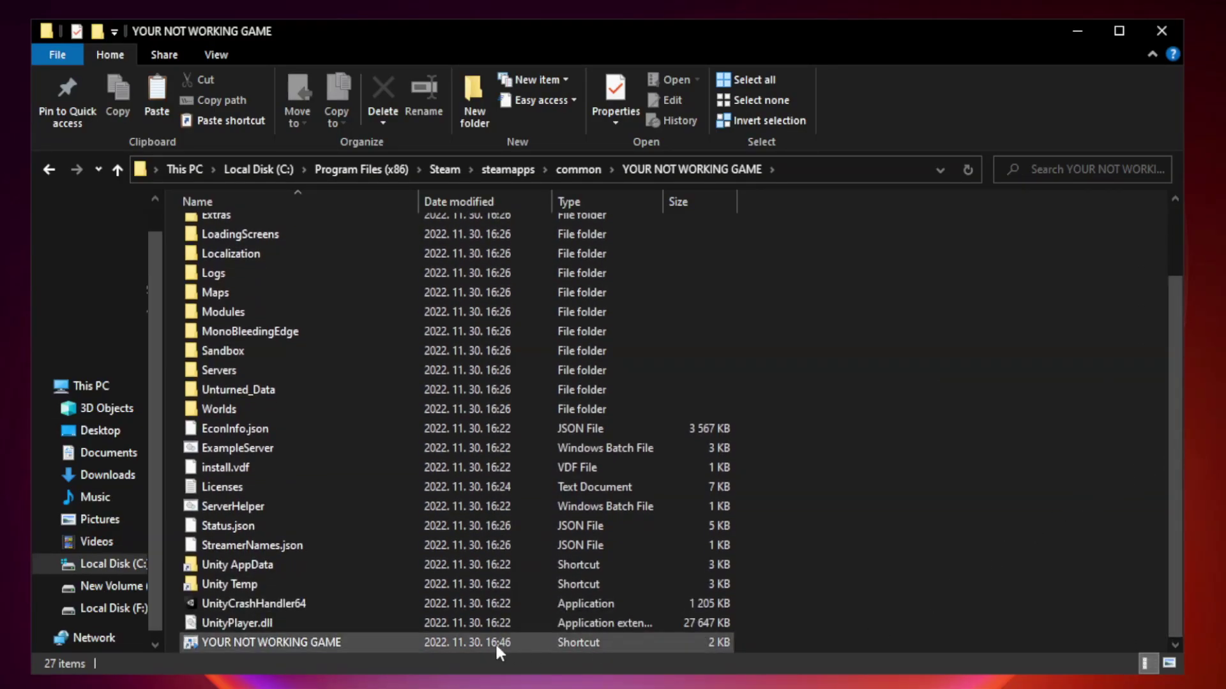
left_click(461, 645)
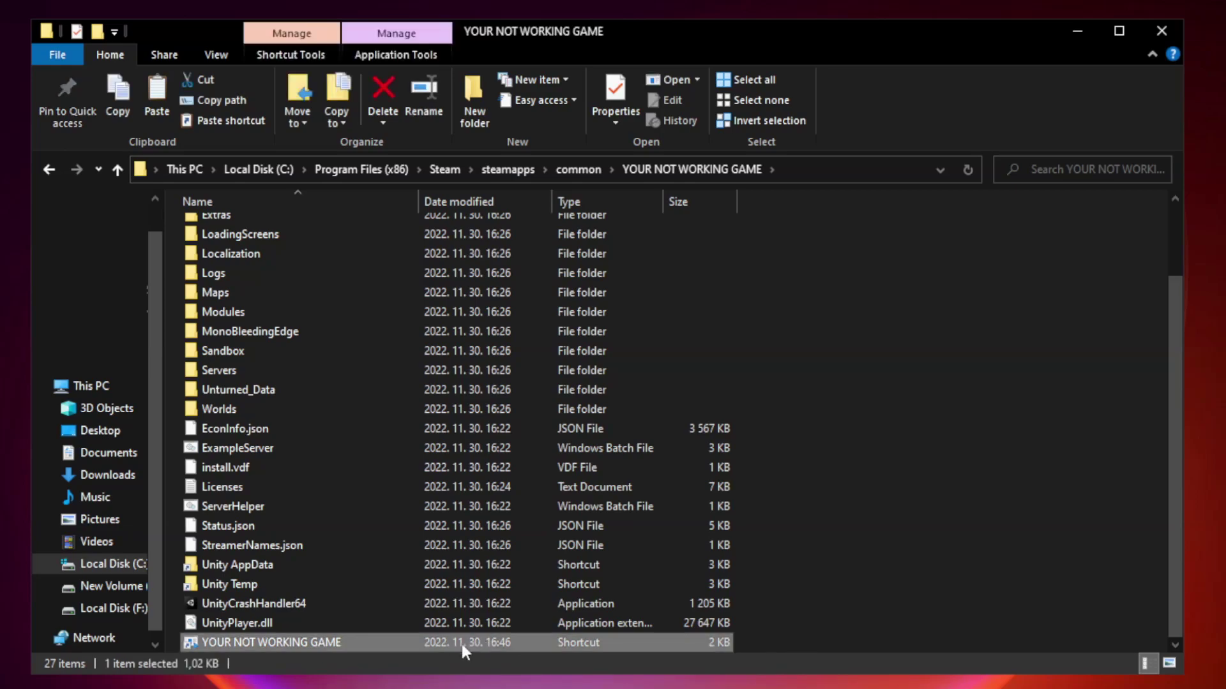
right_click(414, 640)
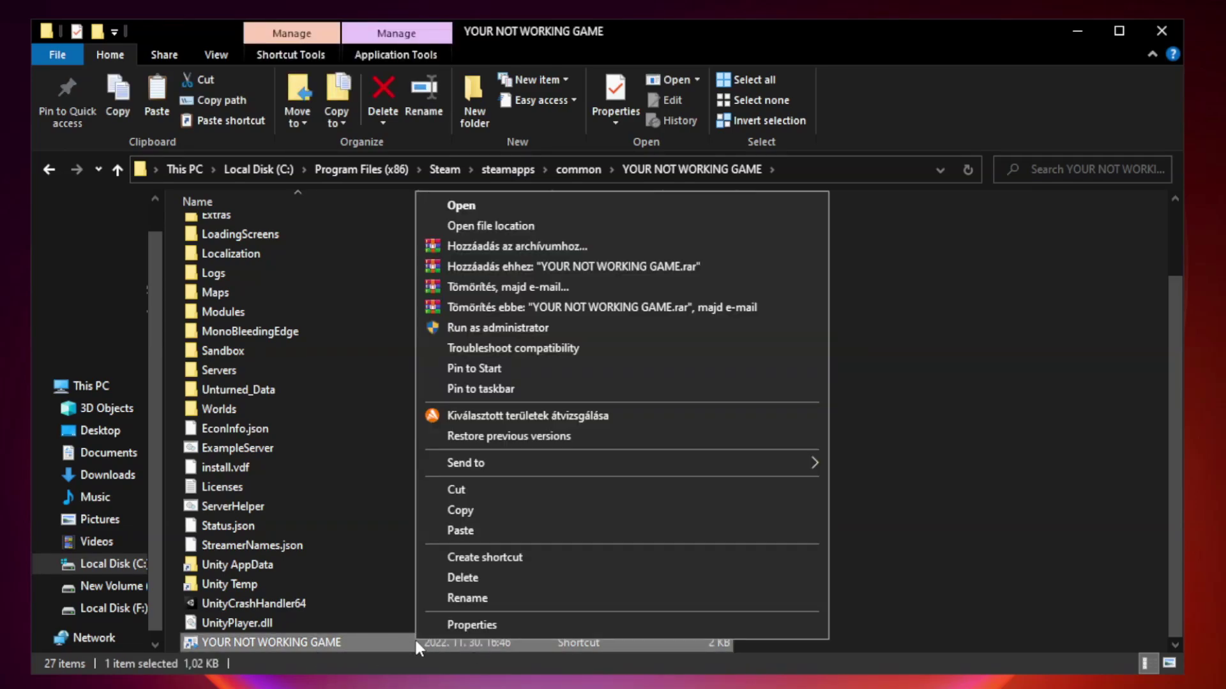
left_click(617, 625)
left_click_drag(610, 337, 610, 144)
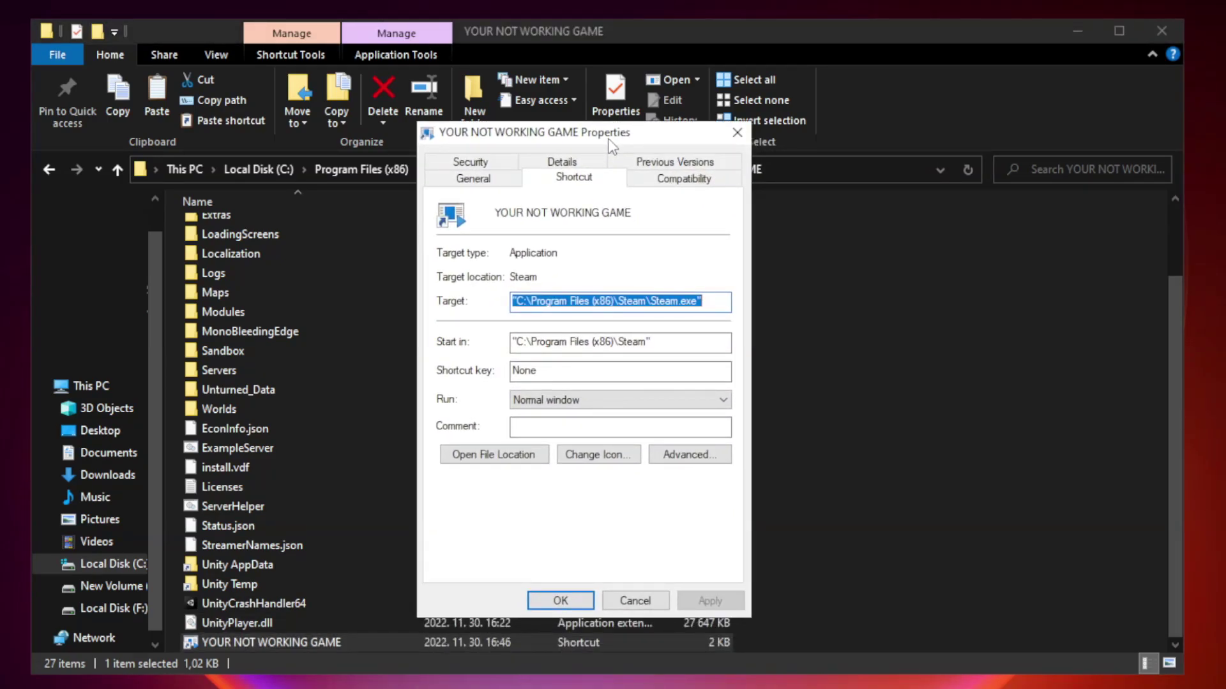
Apply Windows 8 compatibility mode, disabled fullscreen optimizations and running as administrator to the game shortcut, and close the folder.
left_click(679, 186)
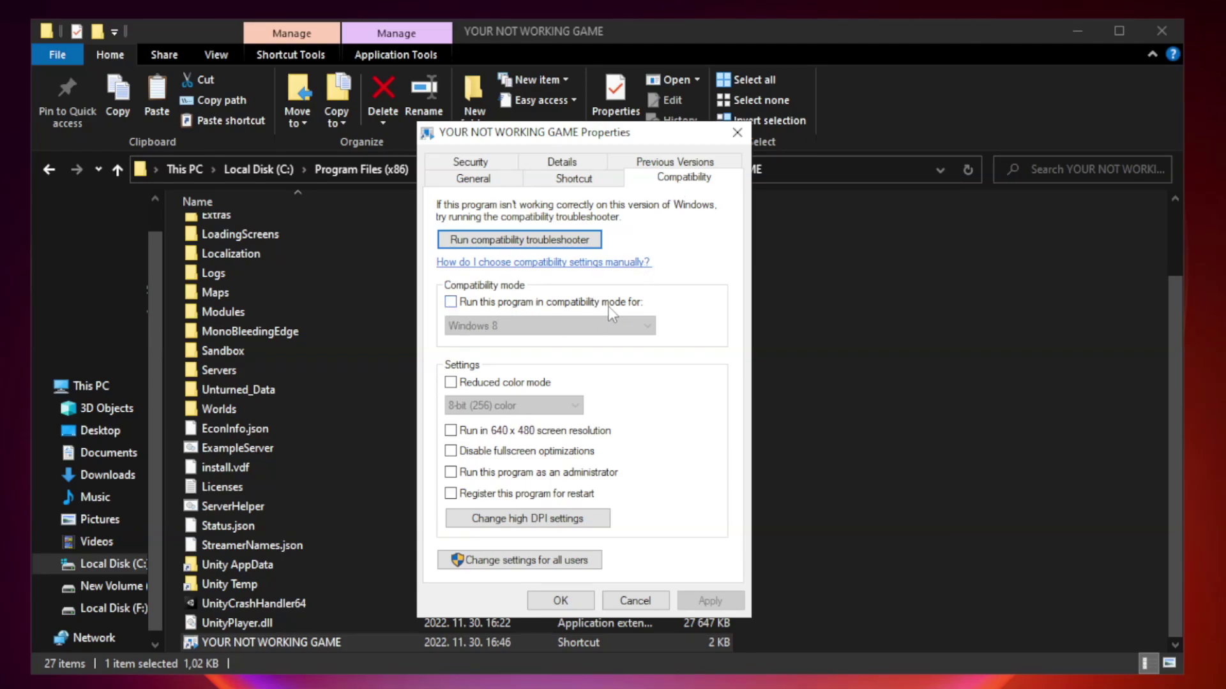
left_click(489, 307)
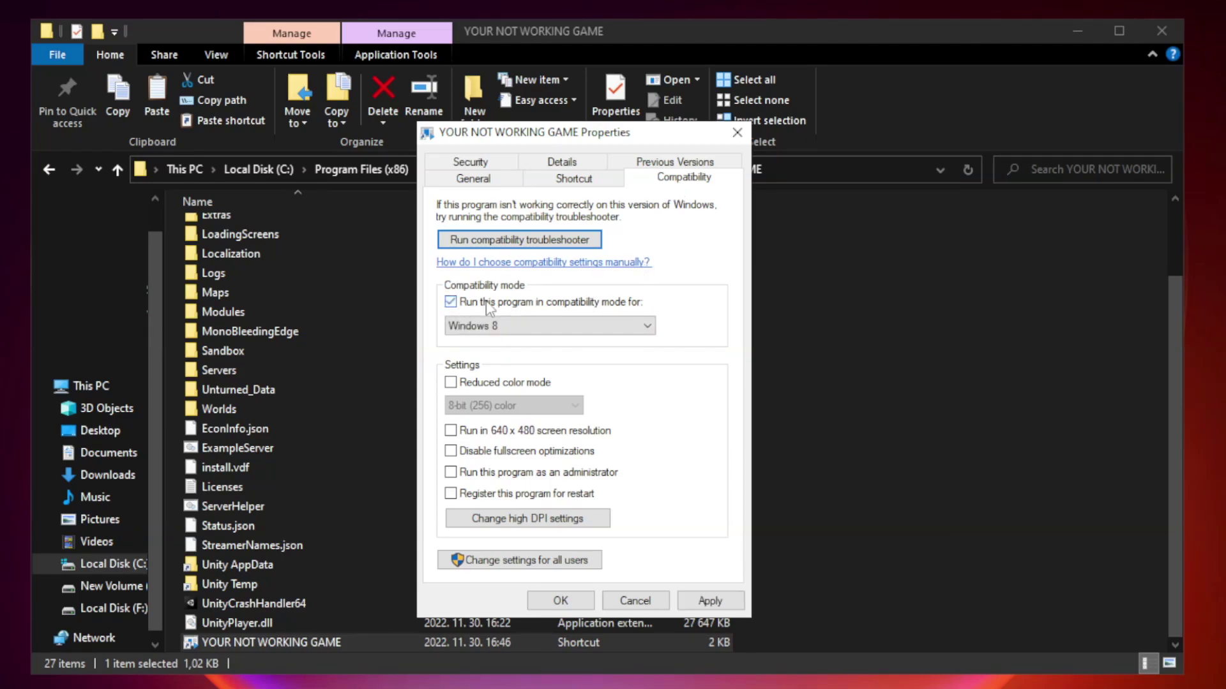
left_click(519, 319)
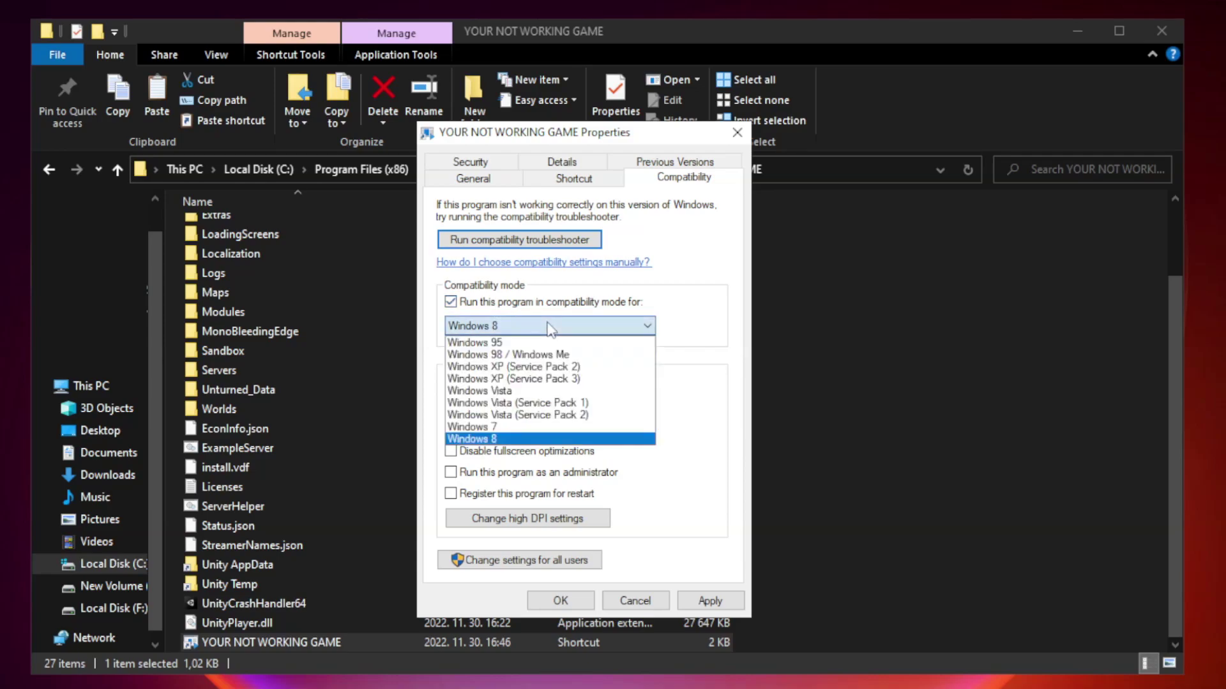
left_click(517, 439)
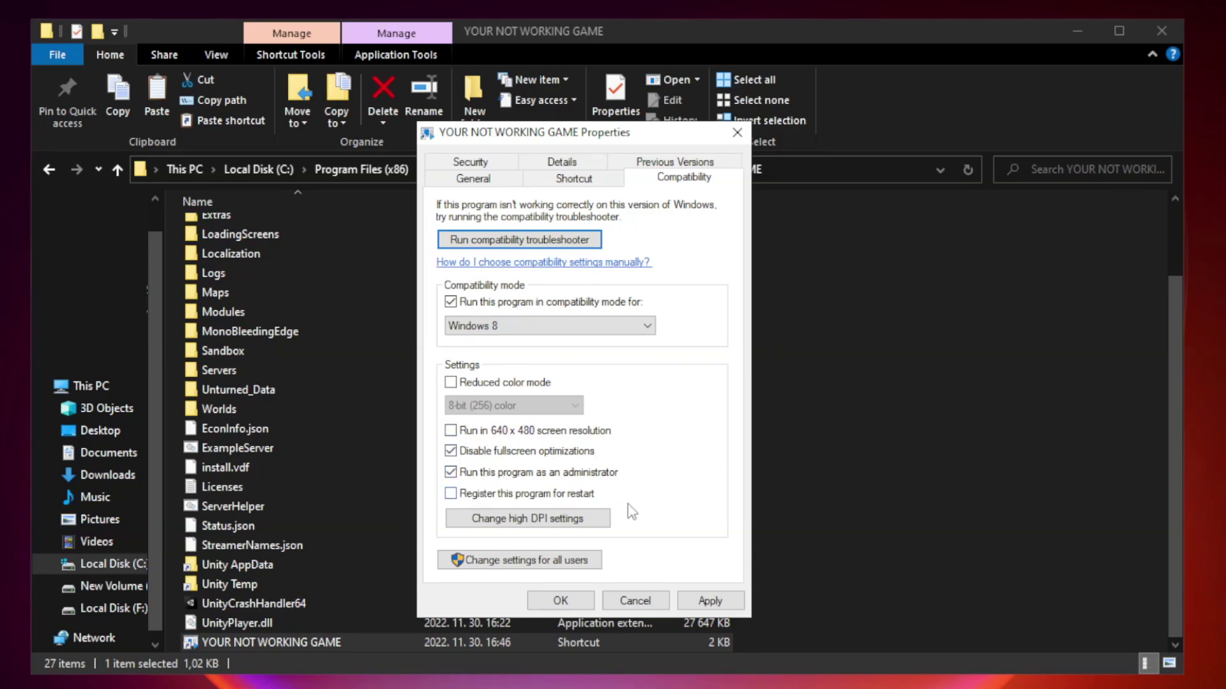
left_click(708, 602)
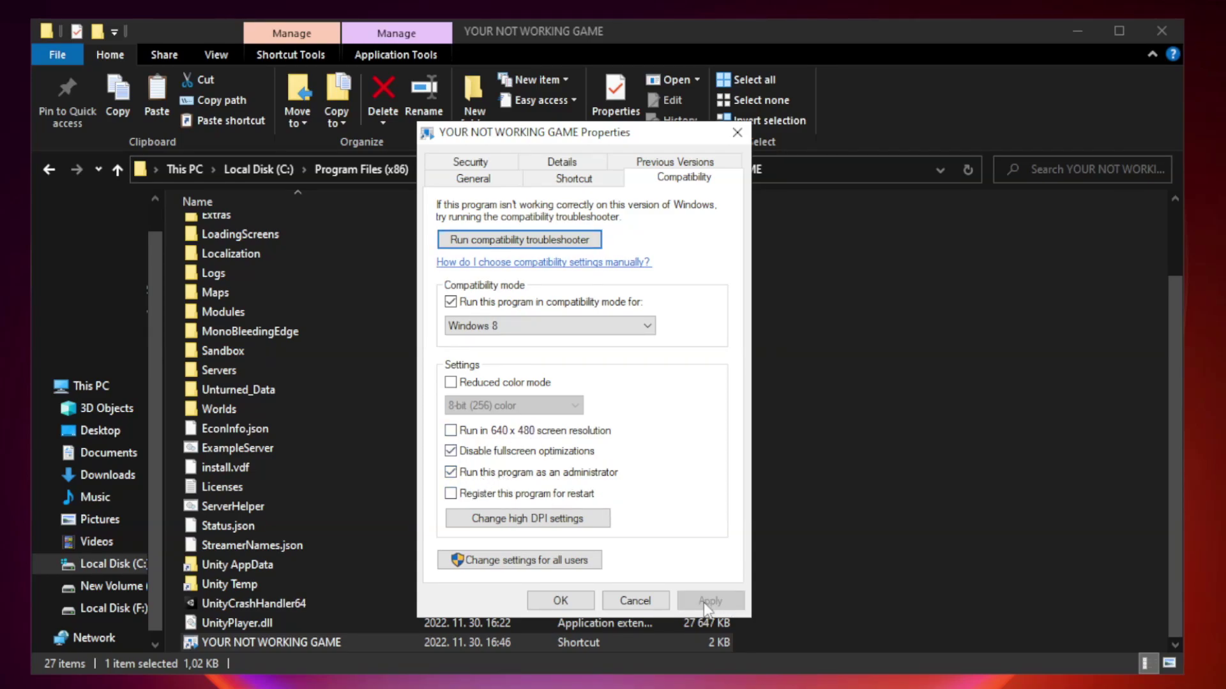
left_click(560, 601)
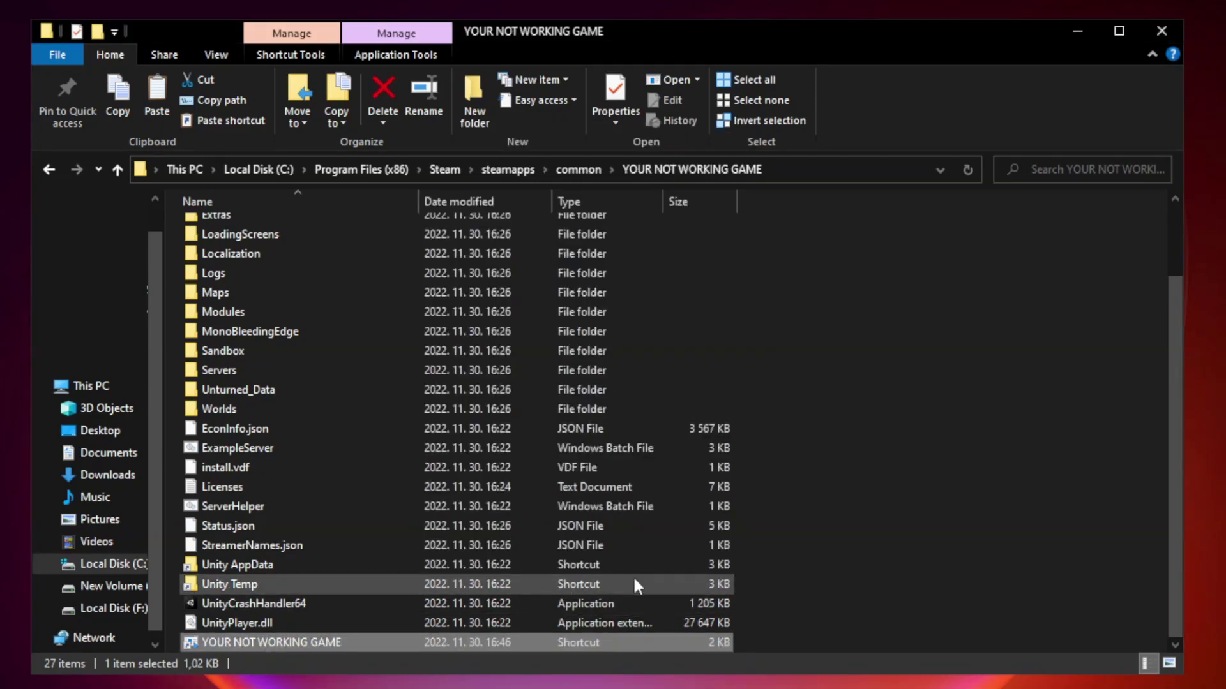
left_click(1161, 32)
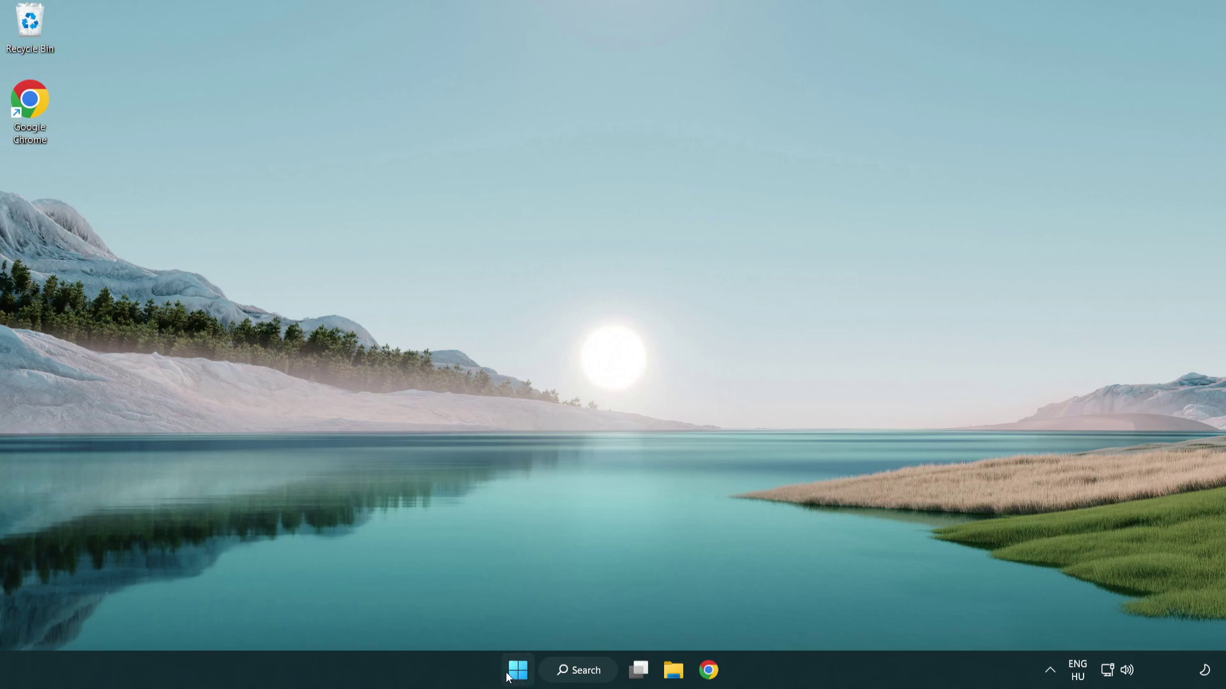
In Task Manager, disable the startup apps Terminal, Phone Link, Cortana and Windows Security notification, and close Task Manager.
right_click(519, 676)
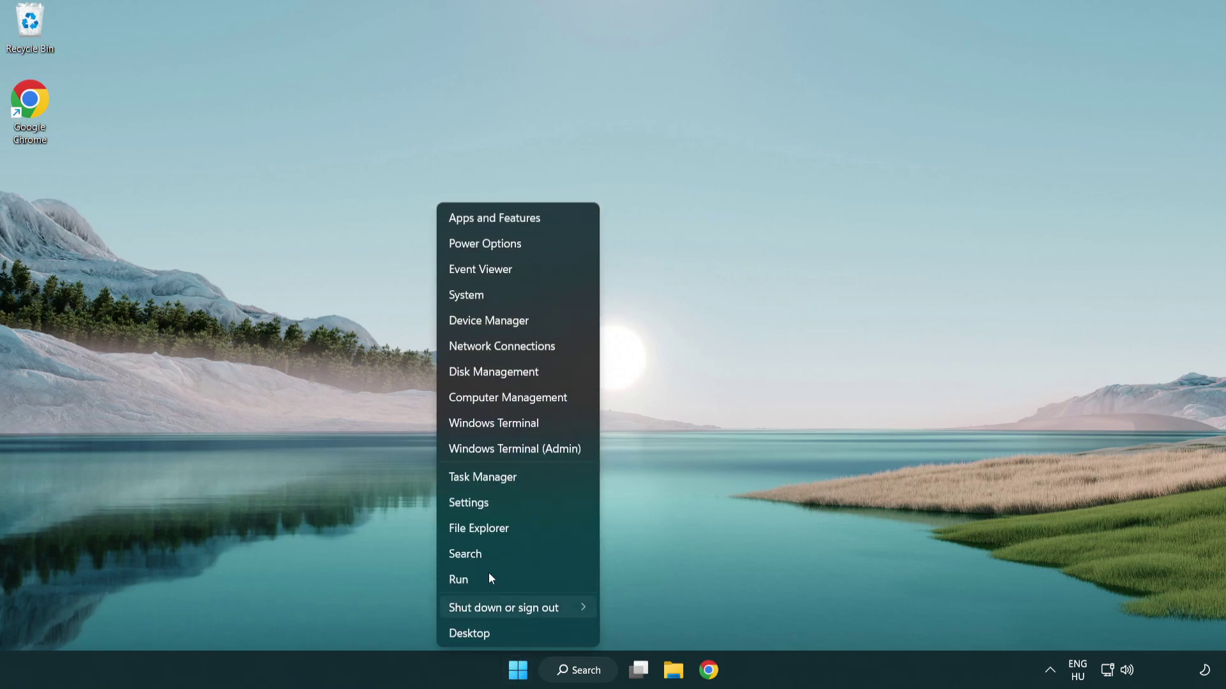
left_click(541, 479)
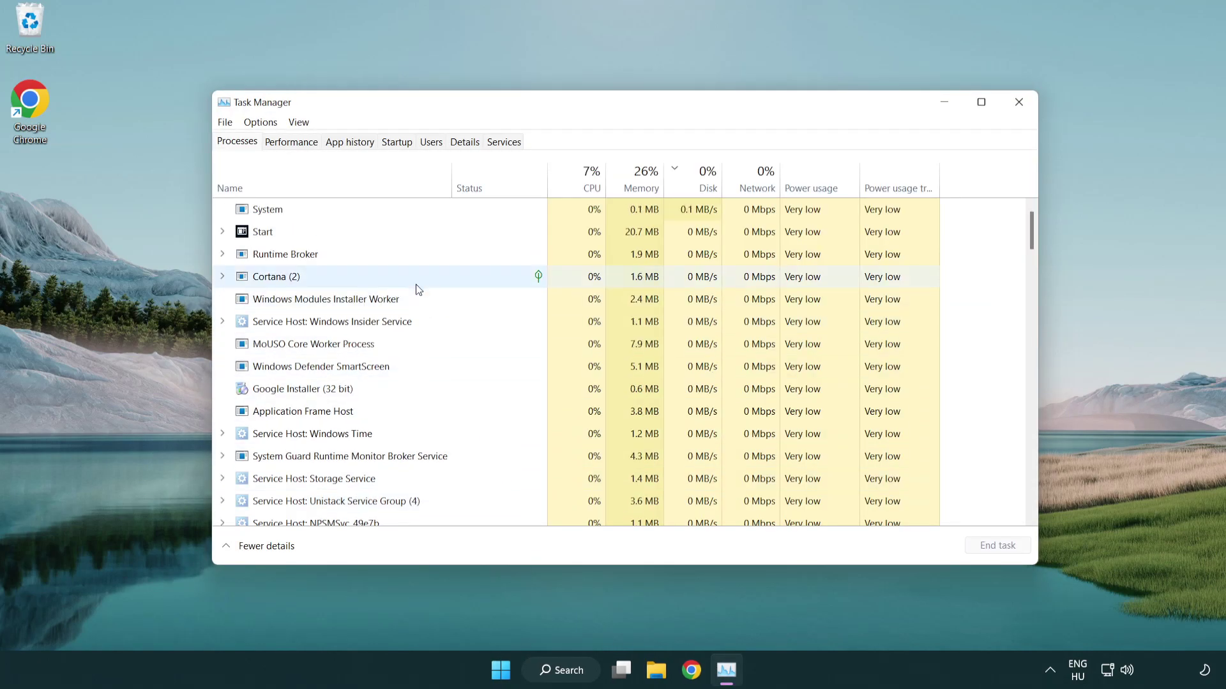
left_click(403, 148)
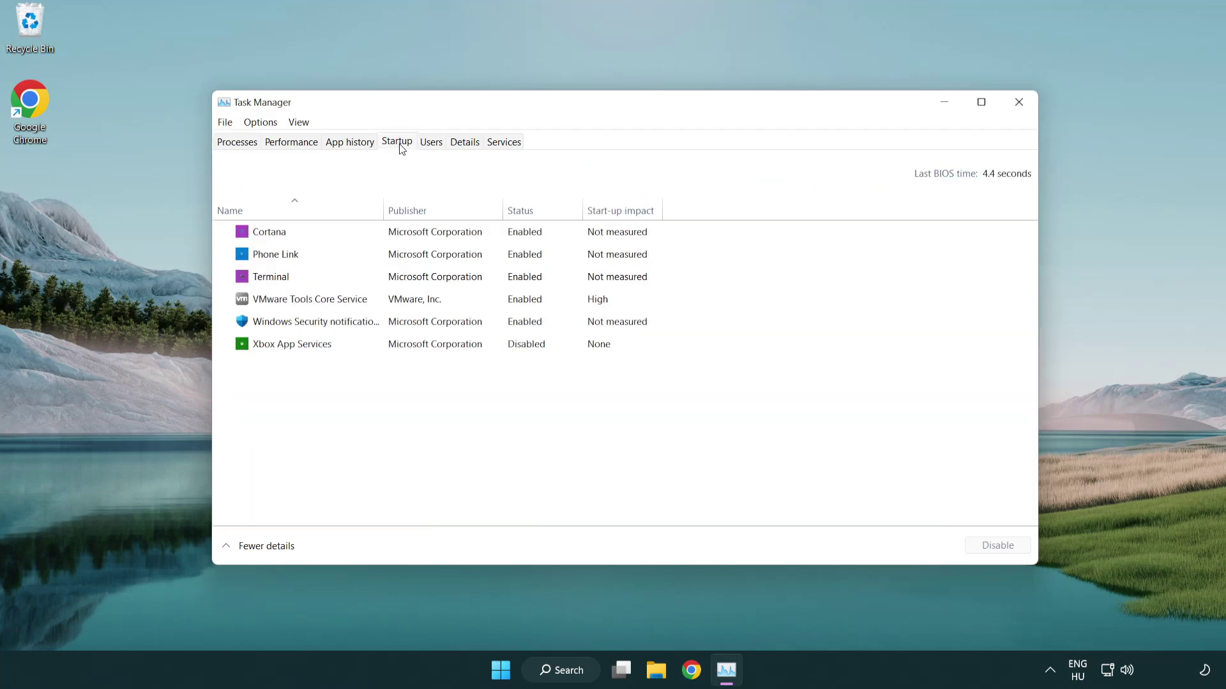
left_click(403, 279)
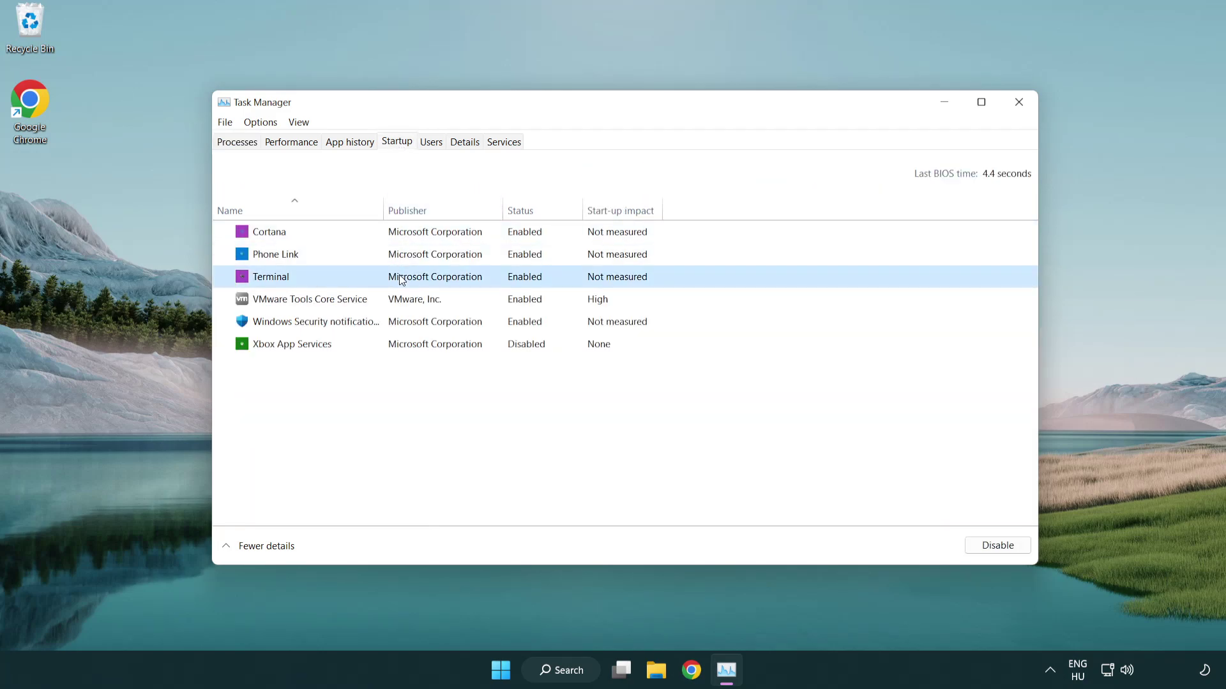
left_click(986, 546)
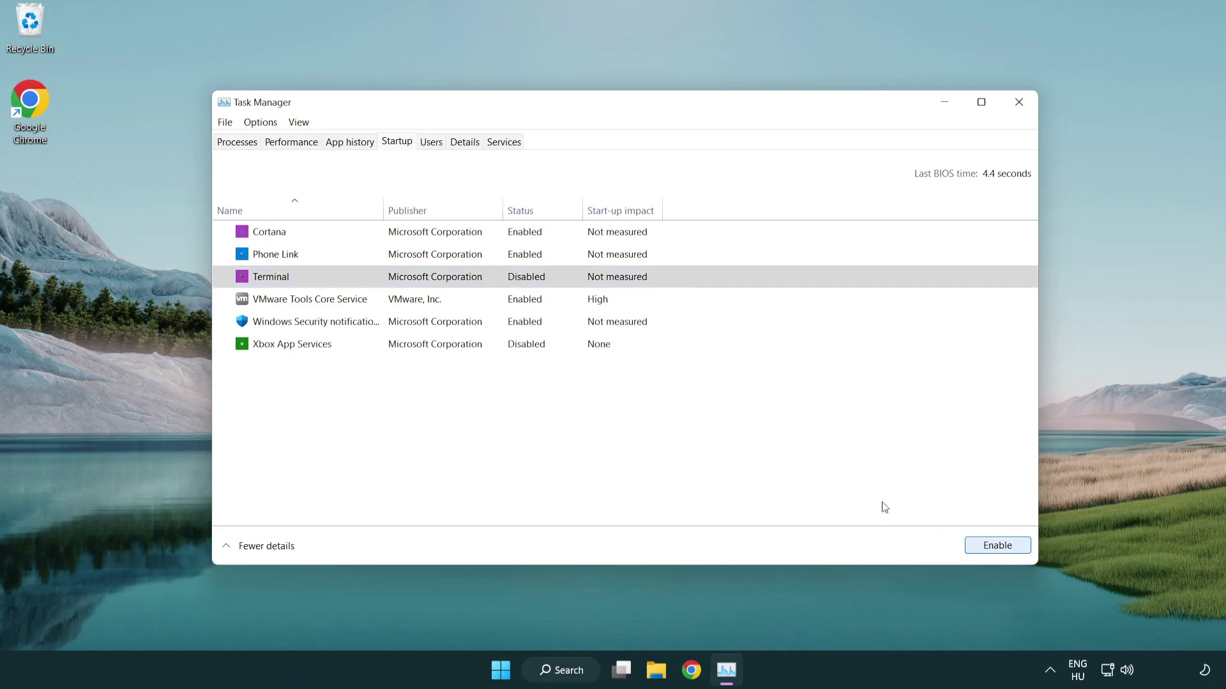
left_click(512, 261)
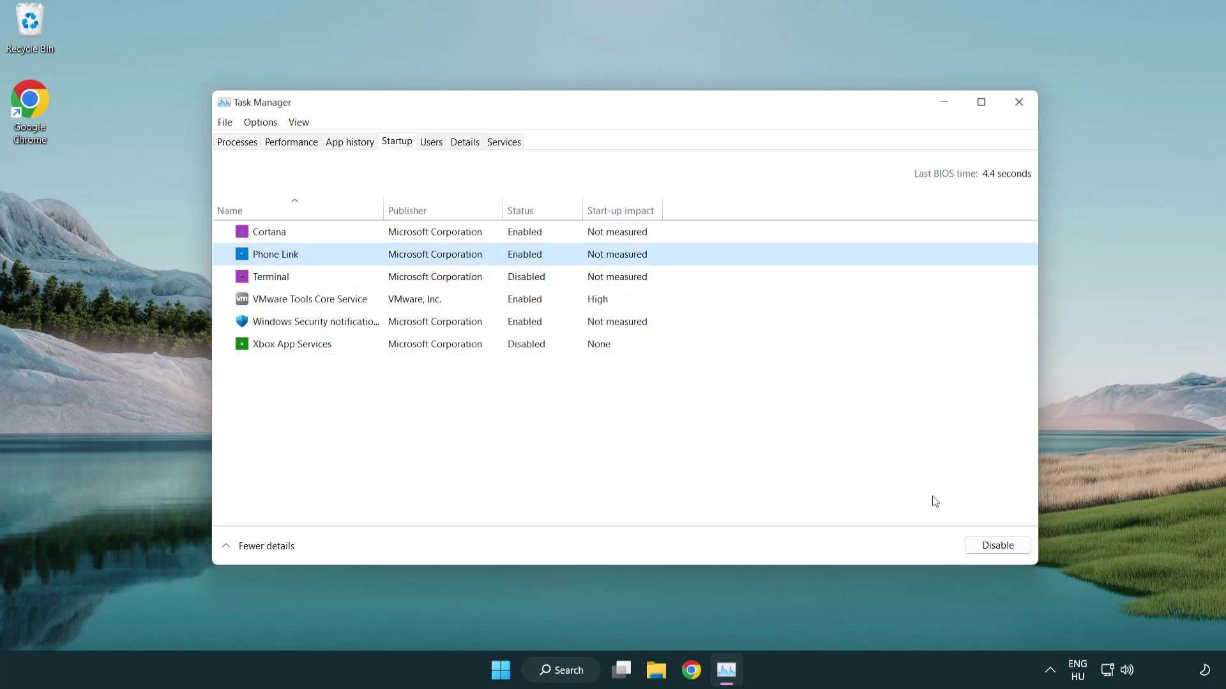
left_click(992, 546)
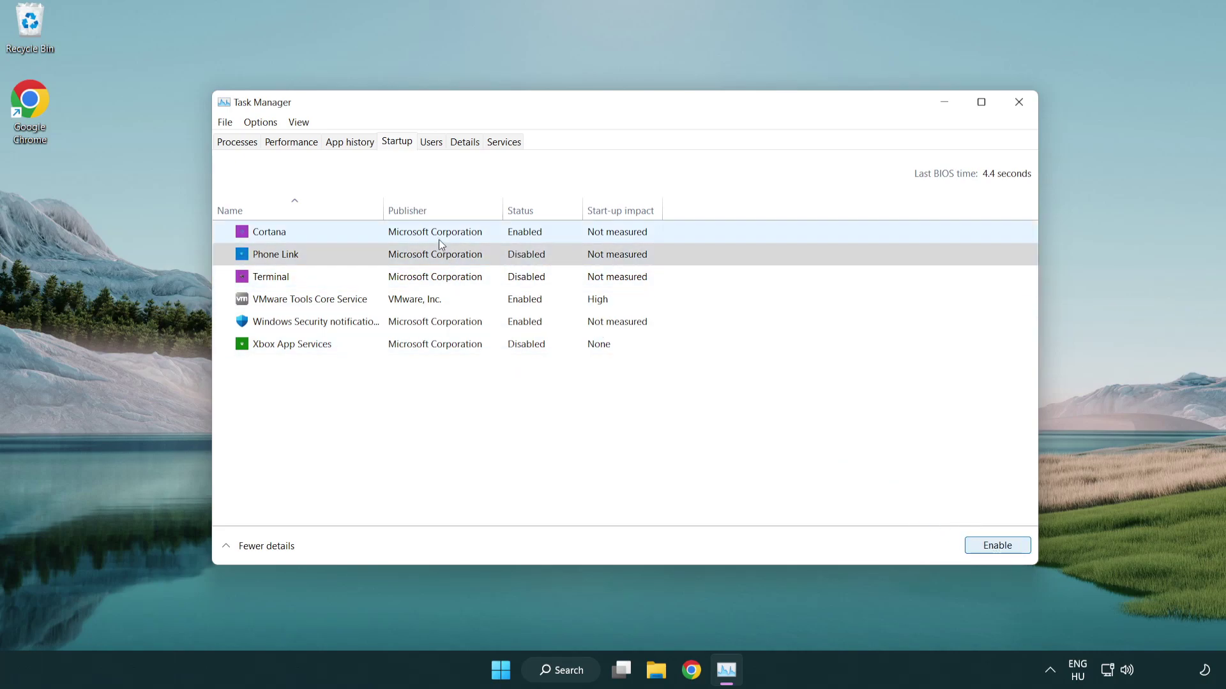
left_click(438, 238)
left_click(969, 544)
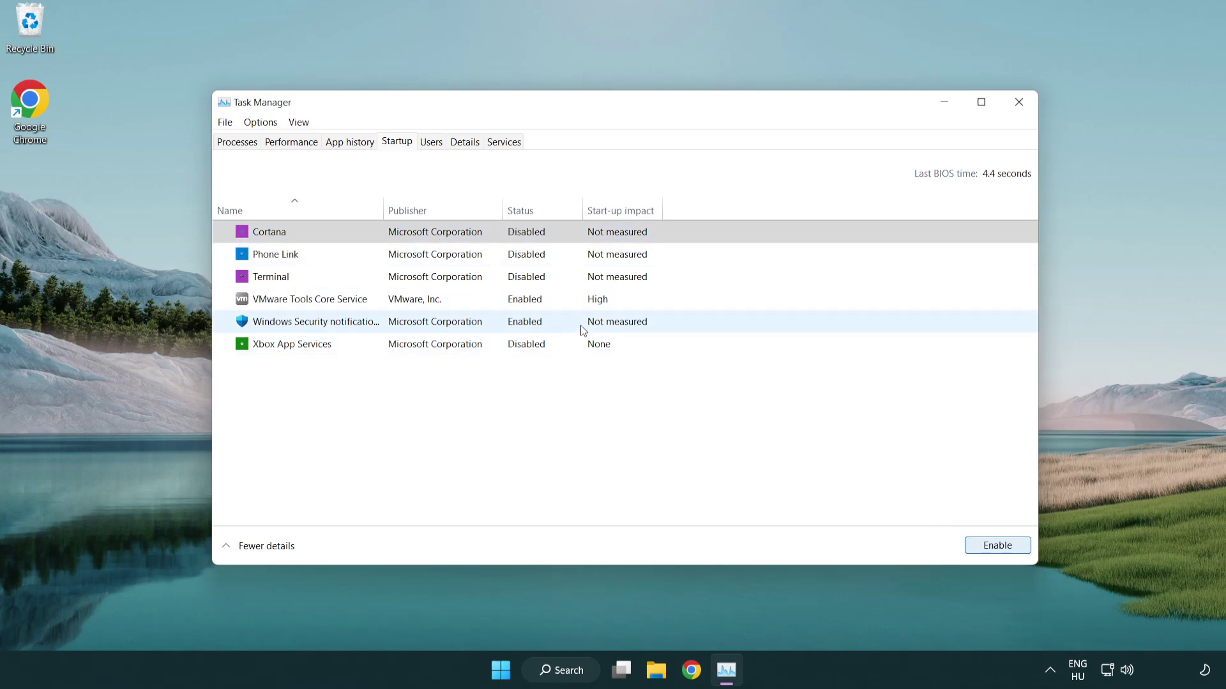
left_click(583, 330)
left_click(971, 544)
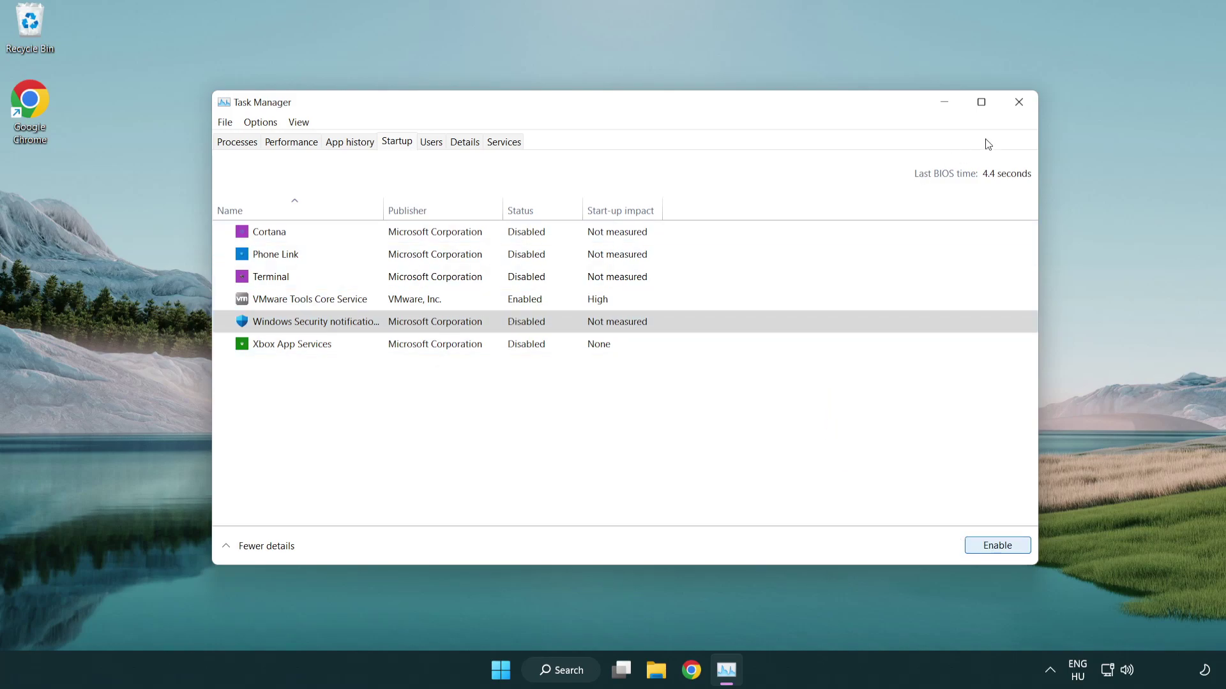
left_click(1021, 110)
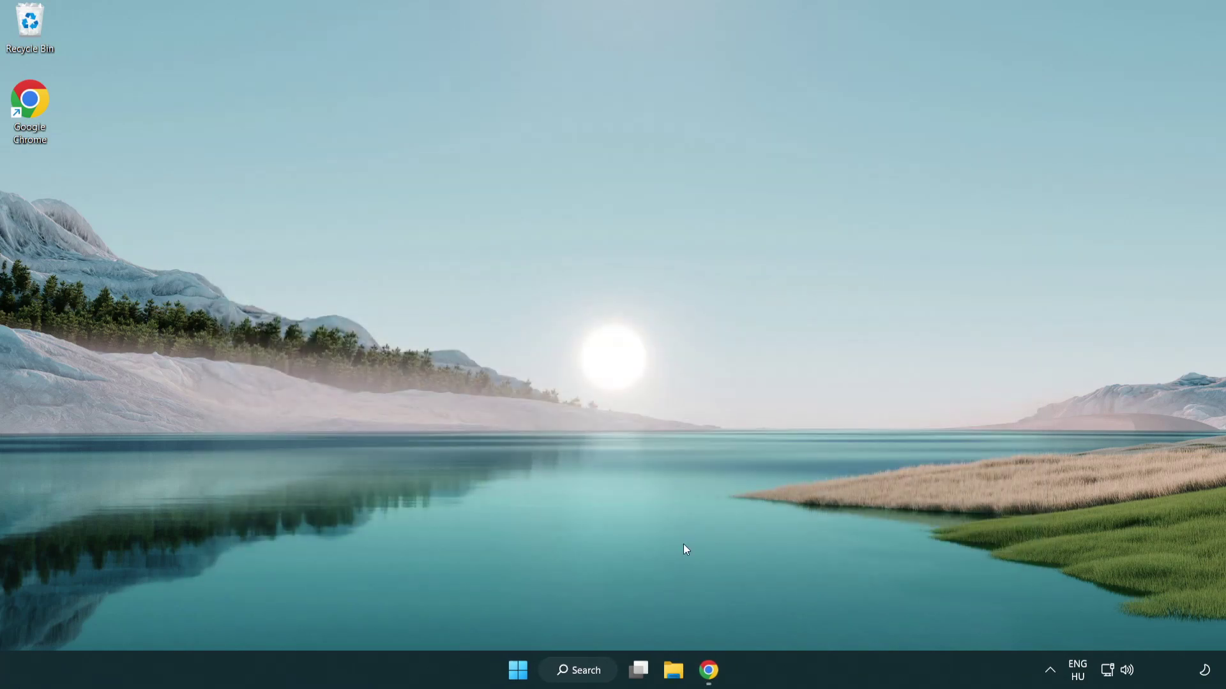
Switch to Chrome, download the English DirectX End-User Runtime Web Installer from Microsoft and launch dxwebsetup.exe.
left_click(709, 670)
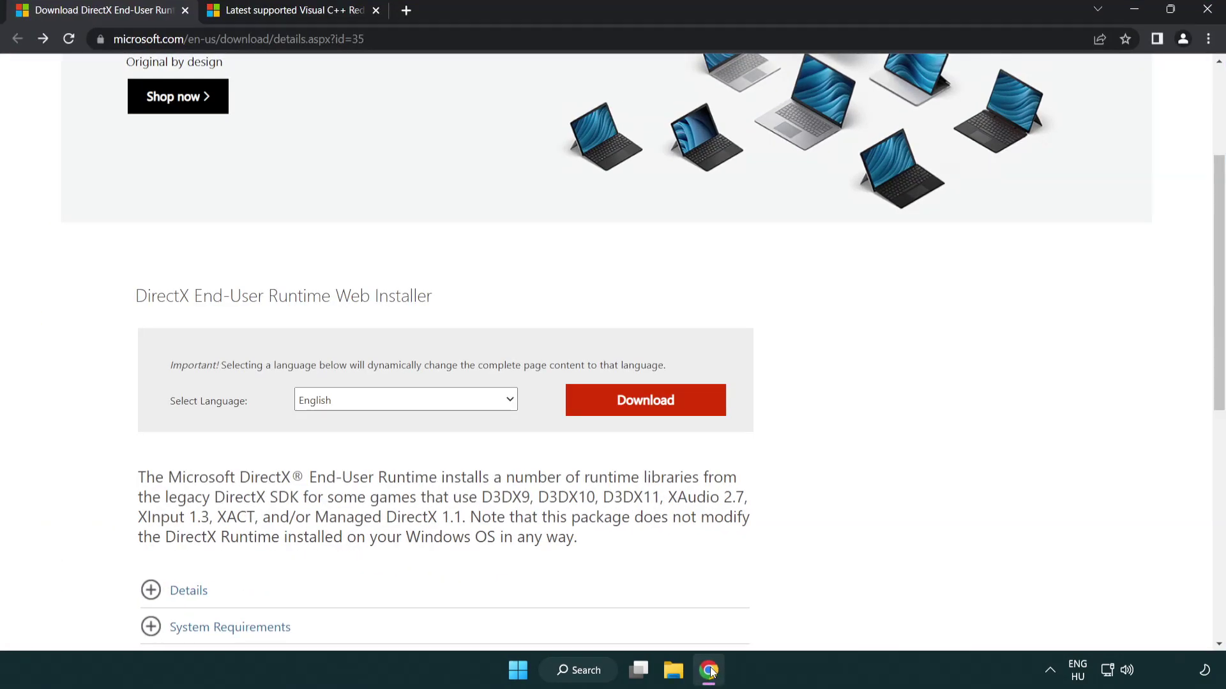
scroll(537, 579, "up", 3)
left_click(160, 39)
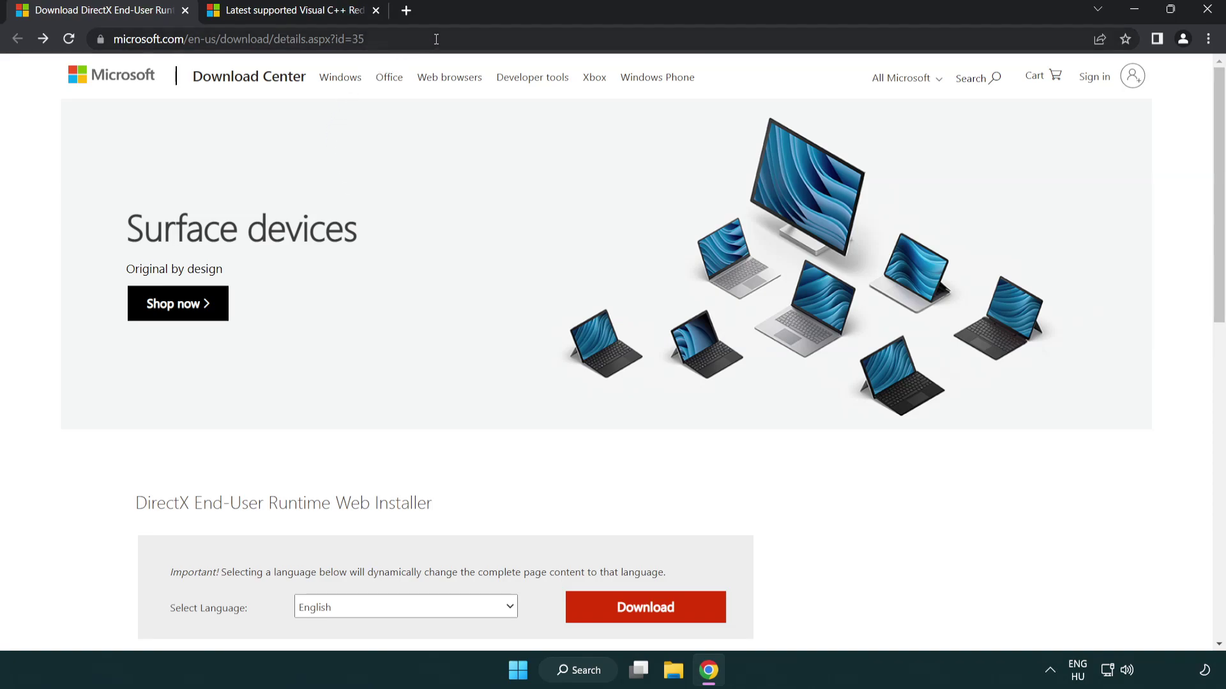
left_click(1168, 278)
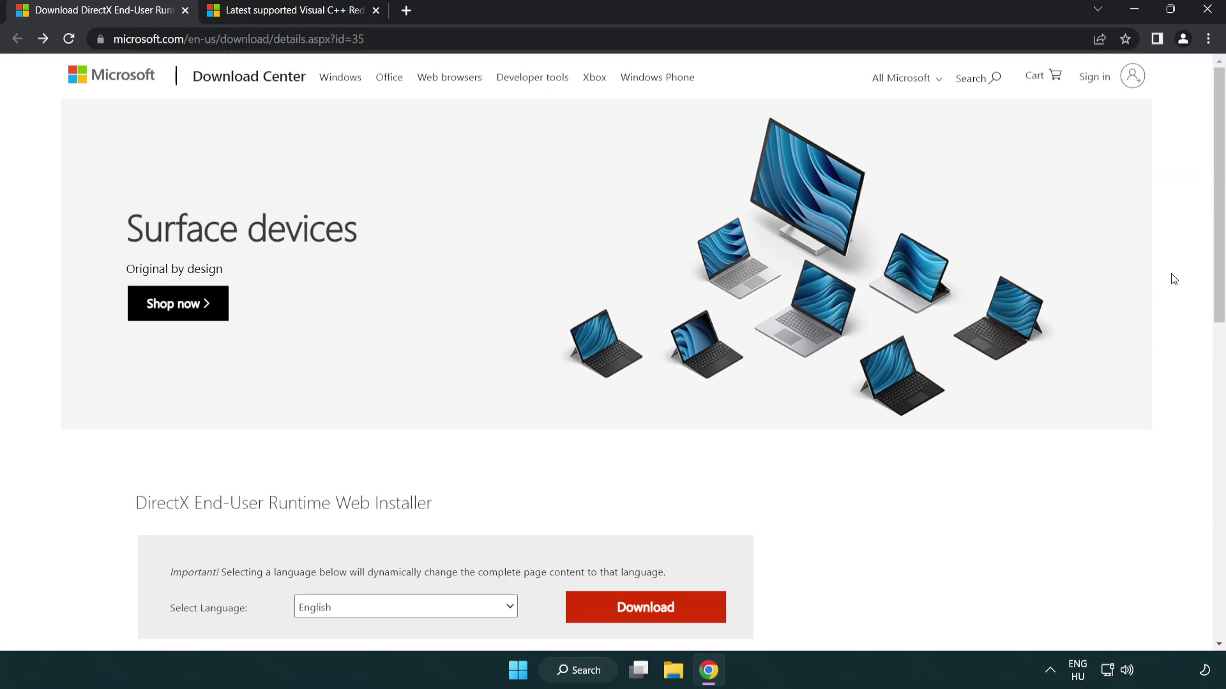
scroll(996, 416, "down", 3)
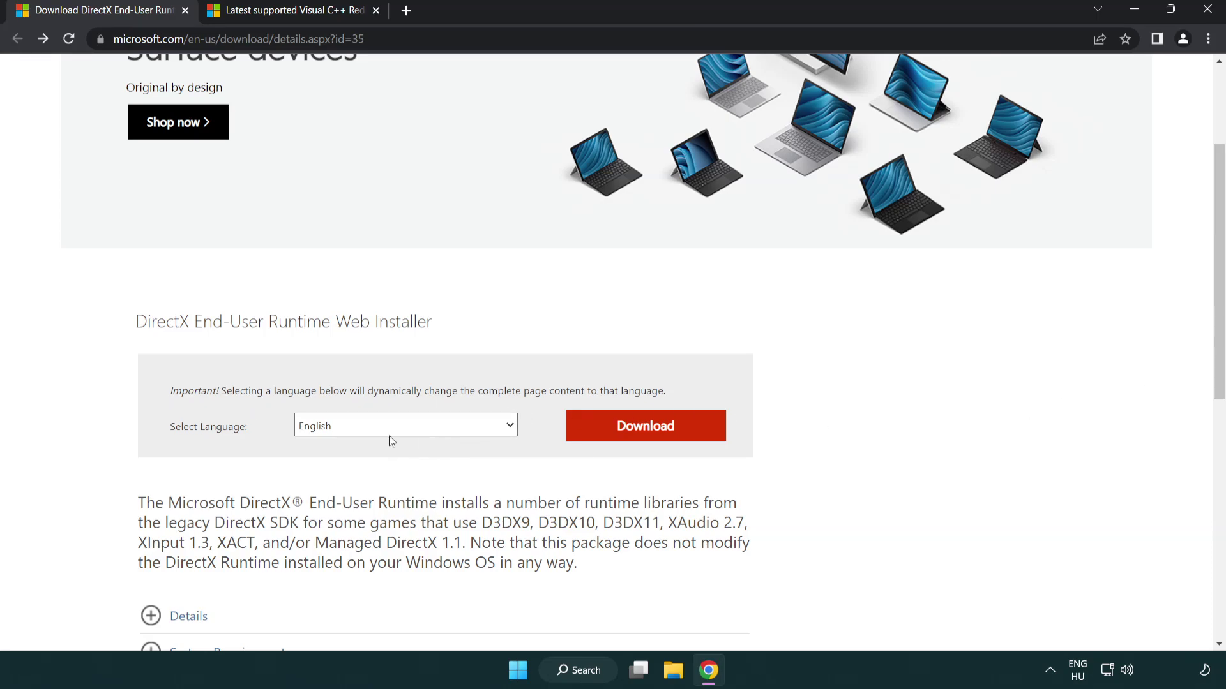
left_click(650, 439)
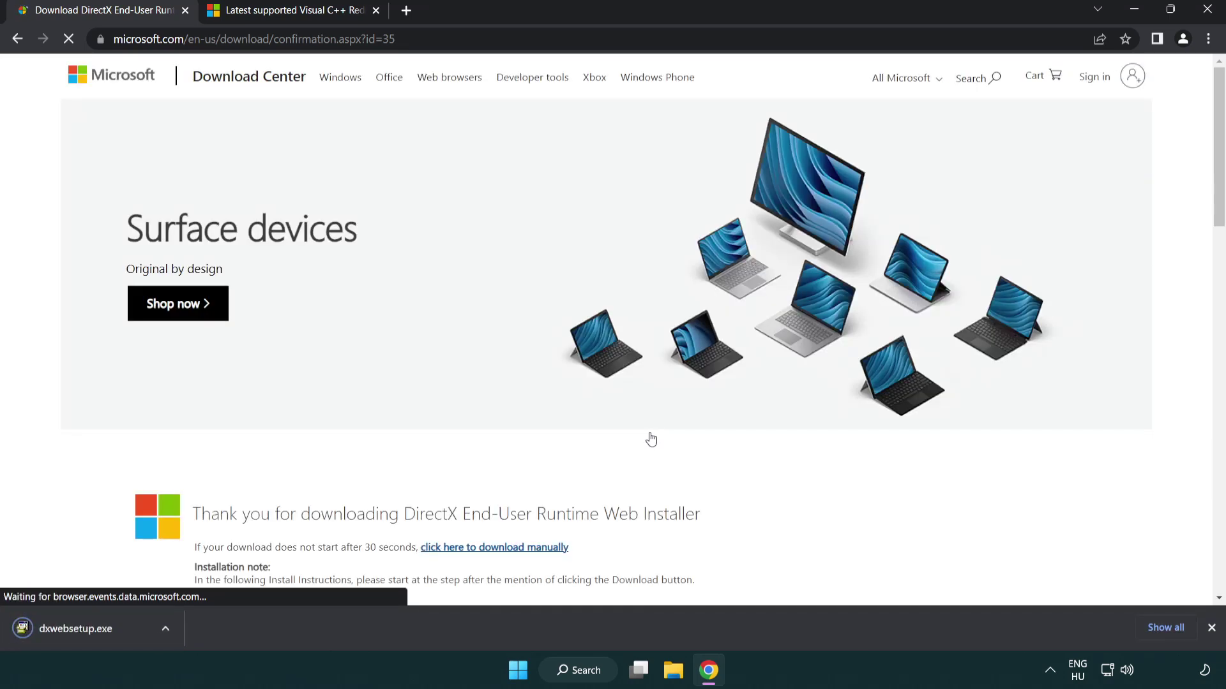
left_click(80, 631)
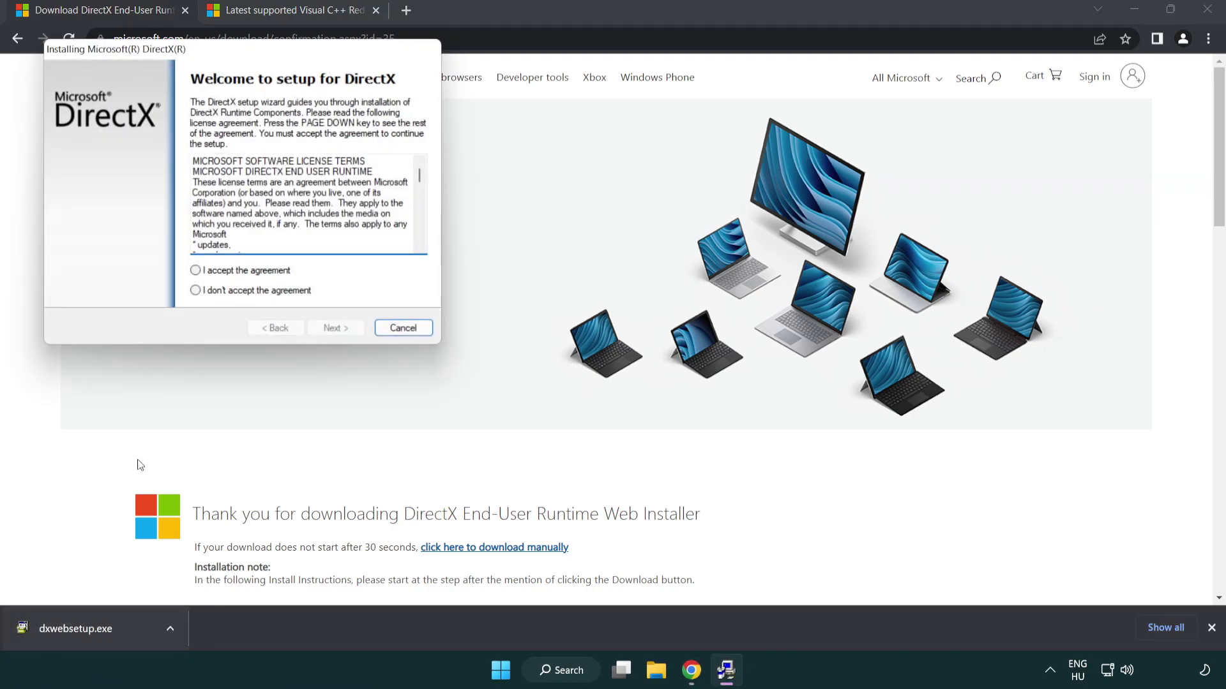
Accept the license and complete the DirectX setup without the Bing Bar, and close the DirectX download page.
left_click_drag(186, 57, 539, 191)
left_click_drag(773, 311, 769, 378)
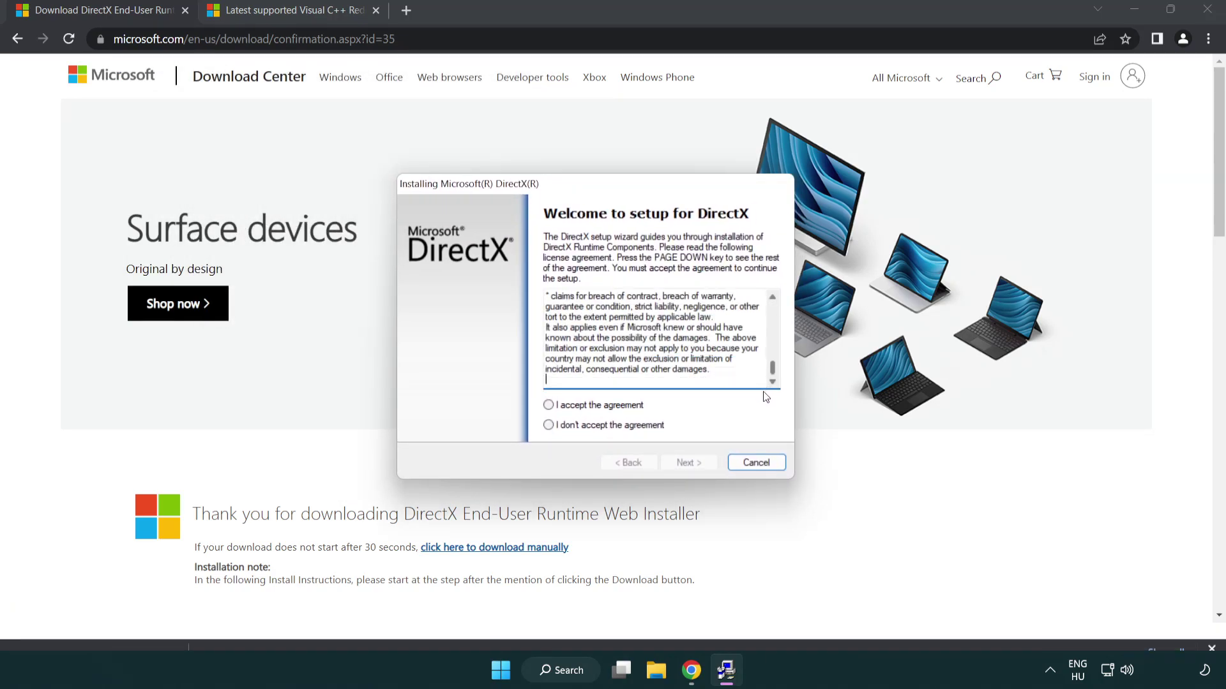
left_click(549, 408)
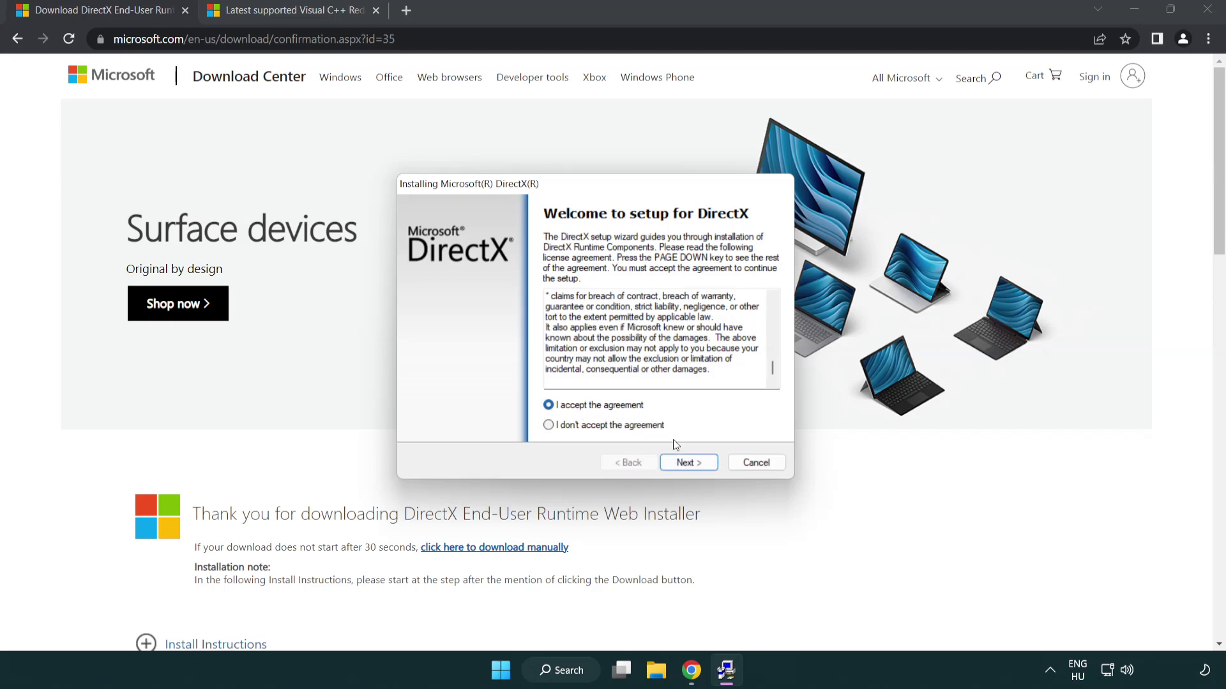
left_click(691, 465)
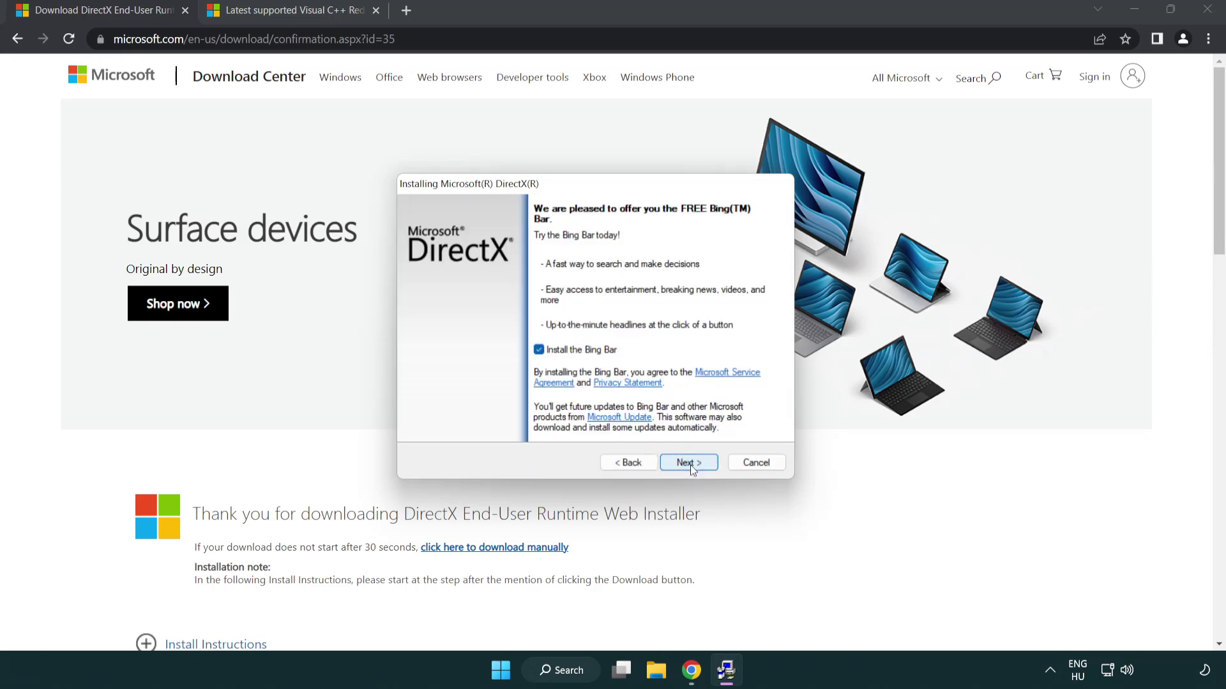
left_click(540, 351)
left_click(694, 465)
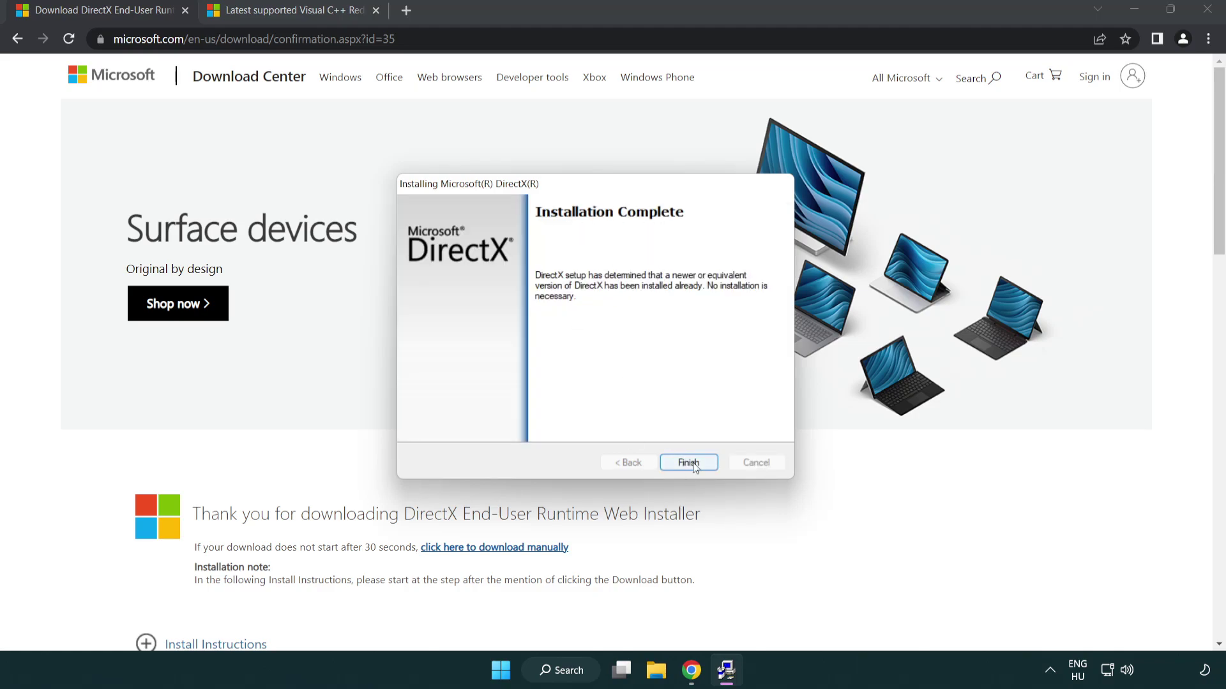
left_click(690, 463)
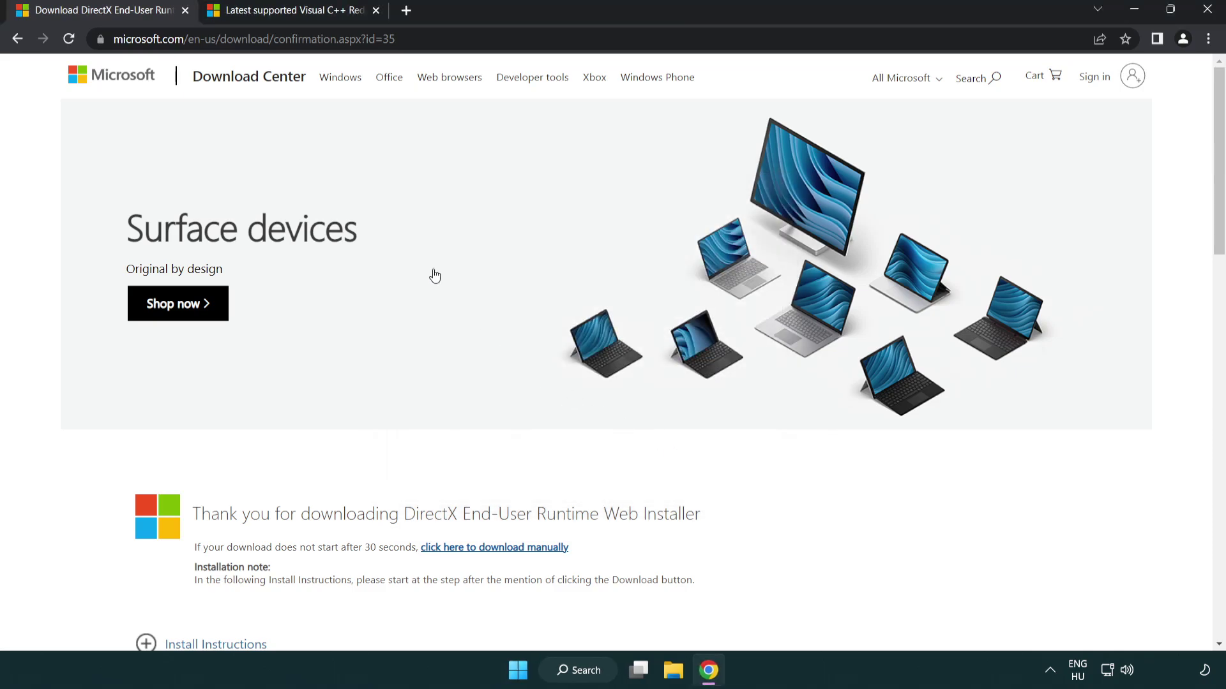
left_click(185, 11)
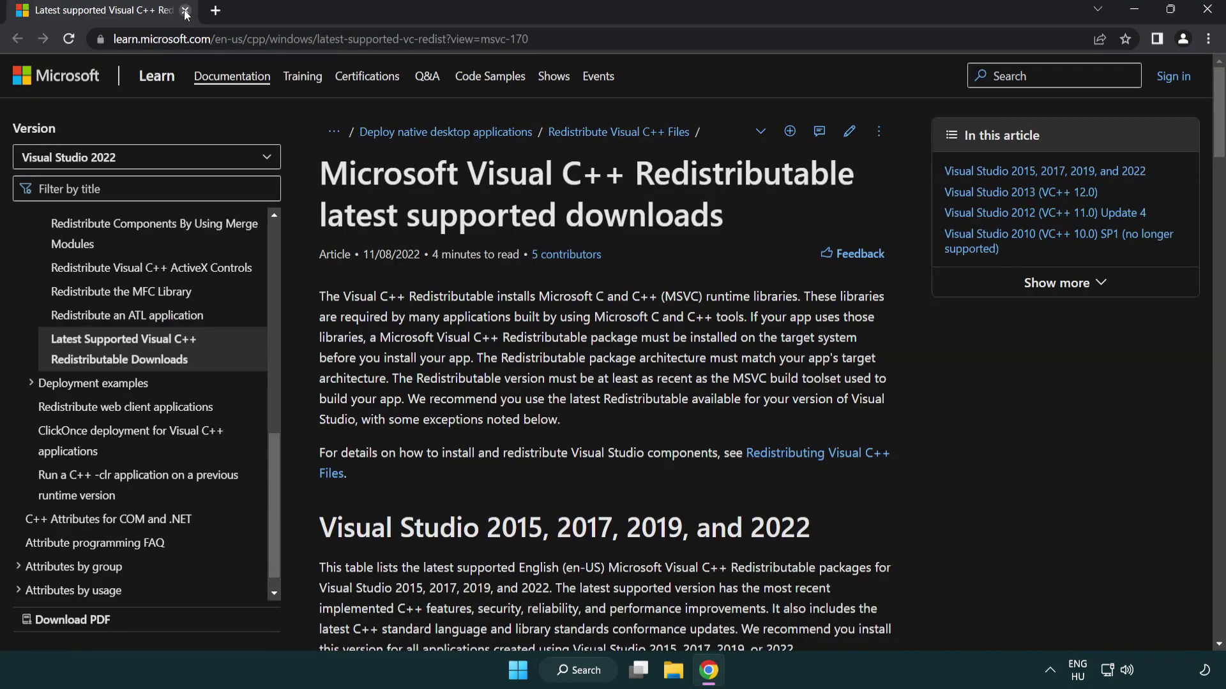
Download the ARM64, X86 and X64 Visual C++ Redistributable packages for Visual Studio 2015, 2017, 2019 and 2022.
left_click(582, 40)
left_click(582, 40)
left_click(631, 210)
scroll(631, 210, "down", 5)
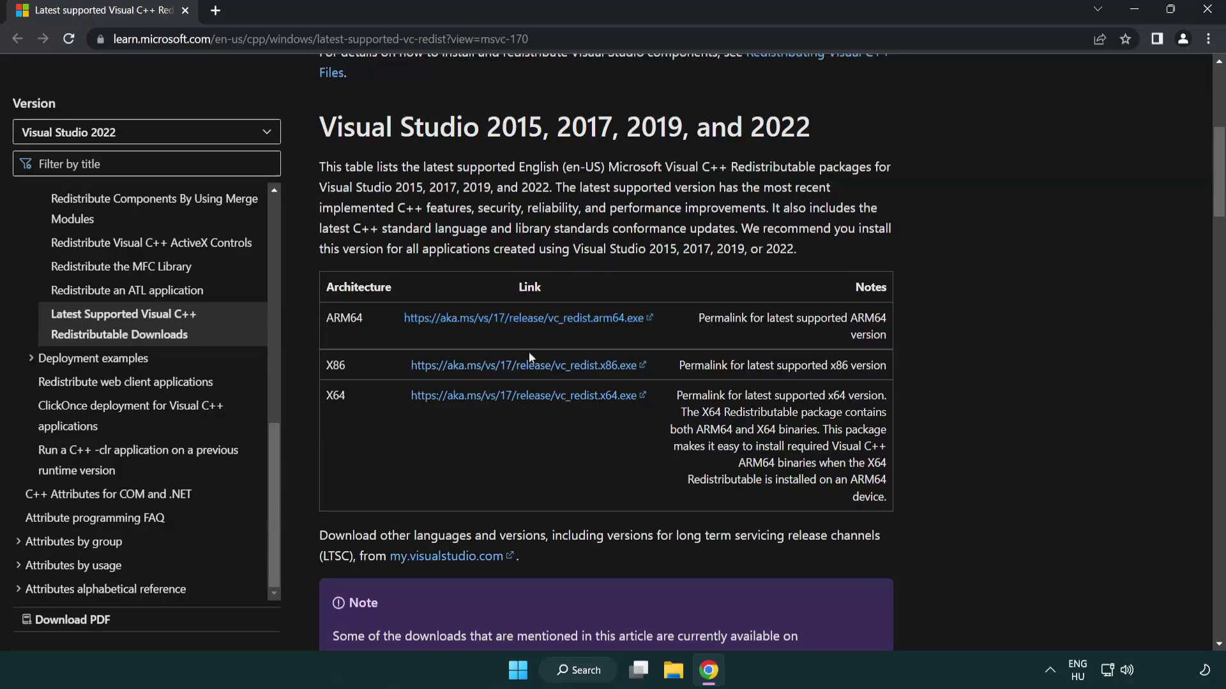
left_click(485, 318)
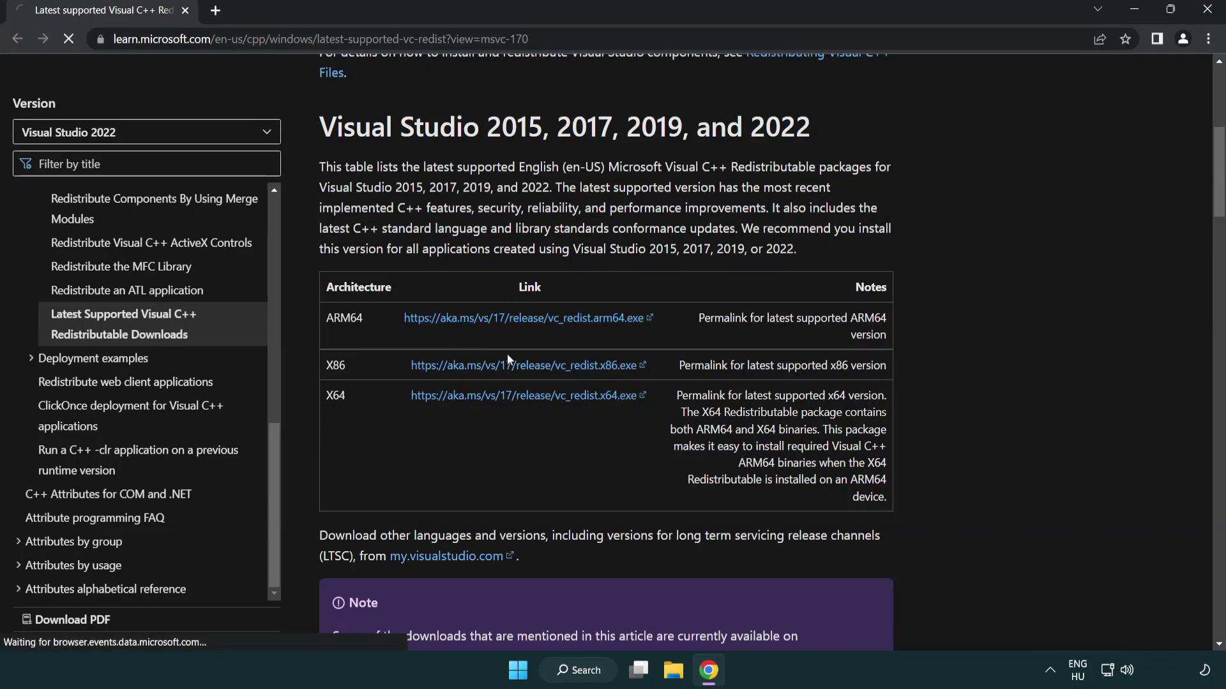
left_click(507, 366)
left_click(514, 396)
Try to install VC_redist.arm64.exe after agreeing to its license terms, and close the setup.
left_click(469, 639)
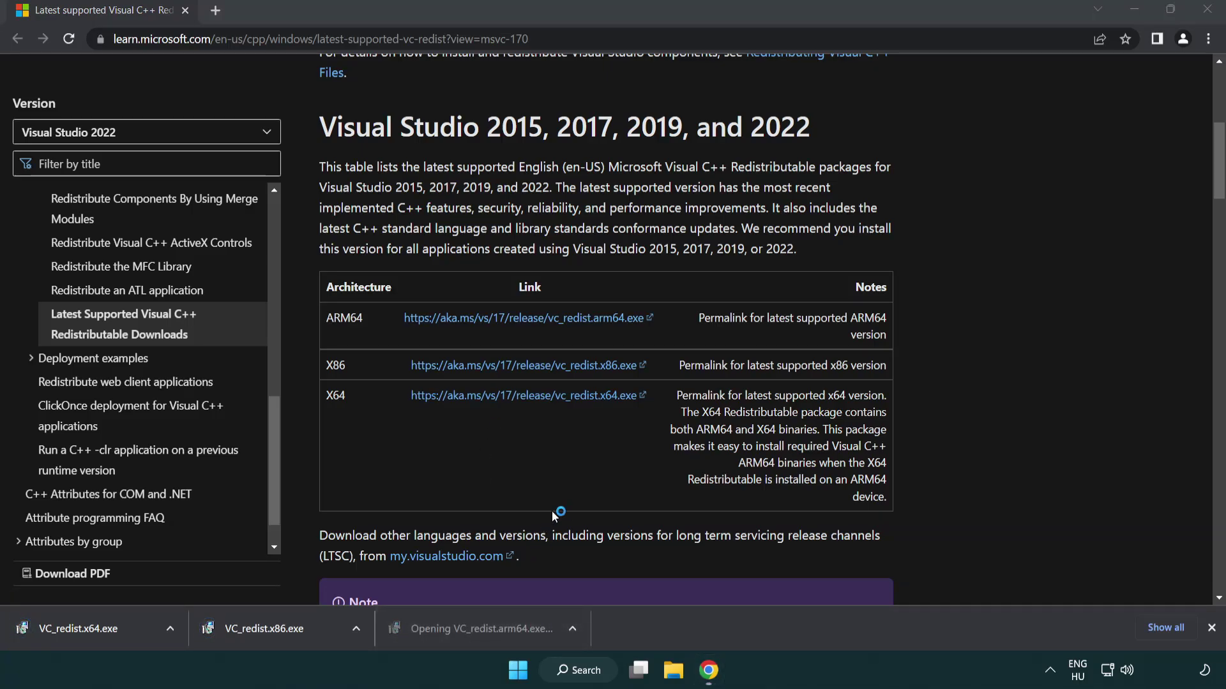
left_click_drag(789, 316, 799, 375)
left_click(439, 400)
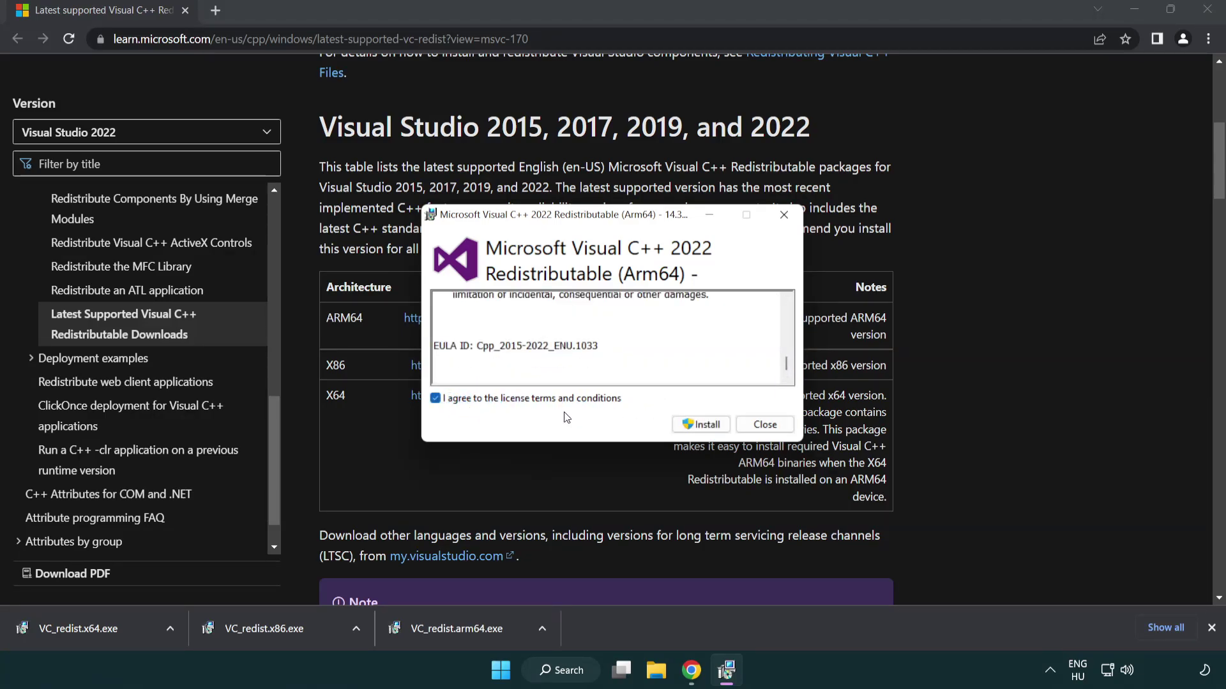
left_click(683, 424)
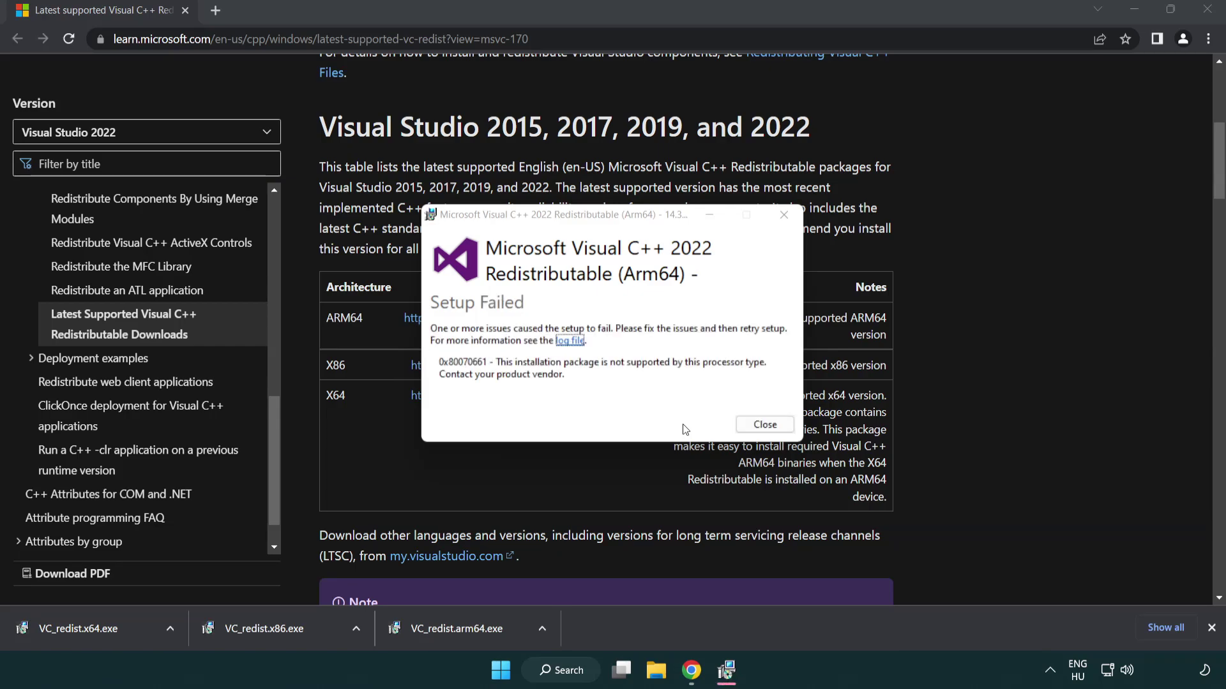
left_click(765, 425)
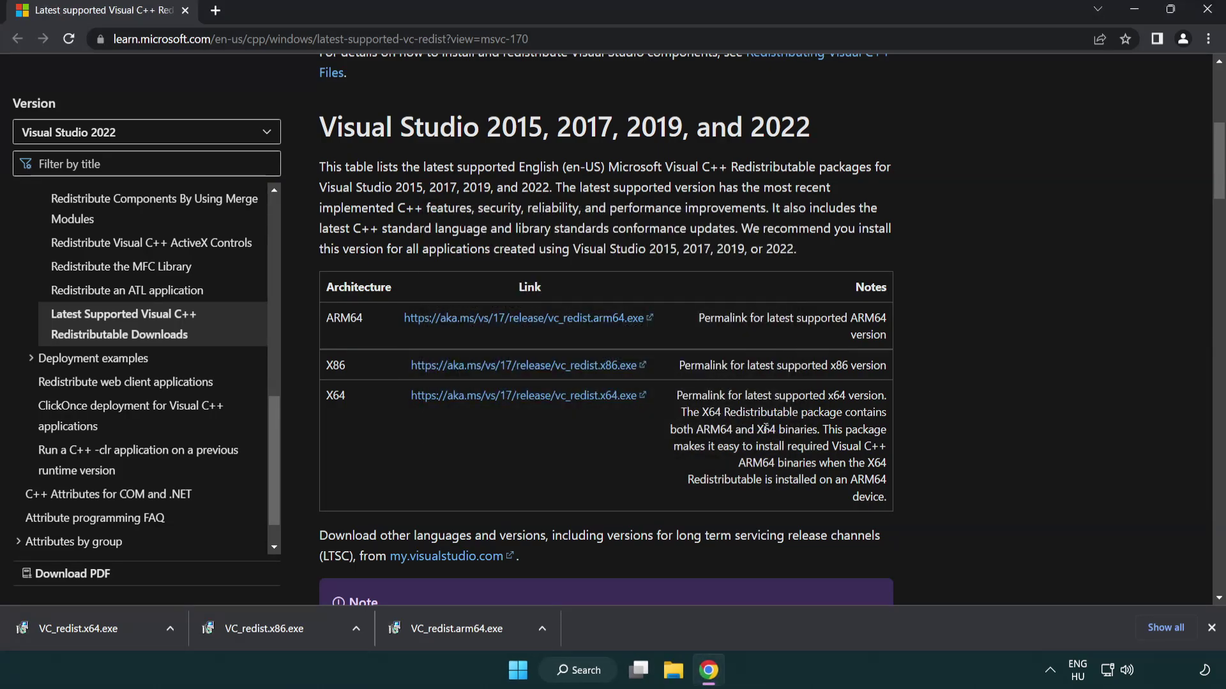
Install VC_redist.x86.exe and VC_redist.x64.exe, closing both setups without restarting the computer, and close the browser.
left_click(274, 635)
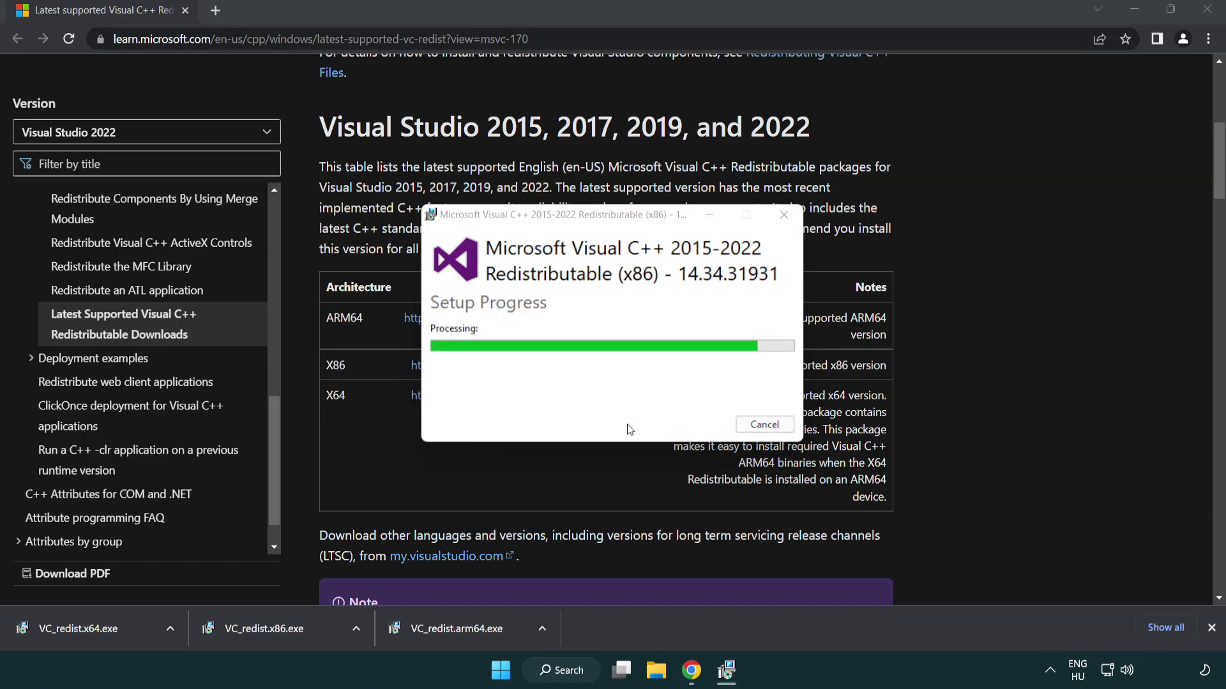
left_click(766, 425)
left_click(92, 626)
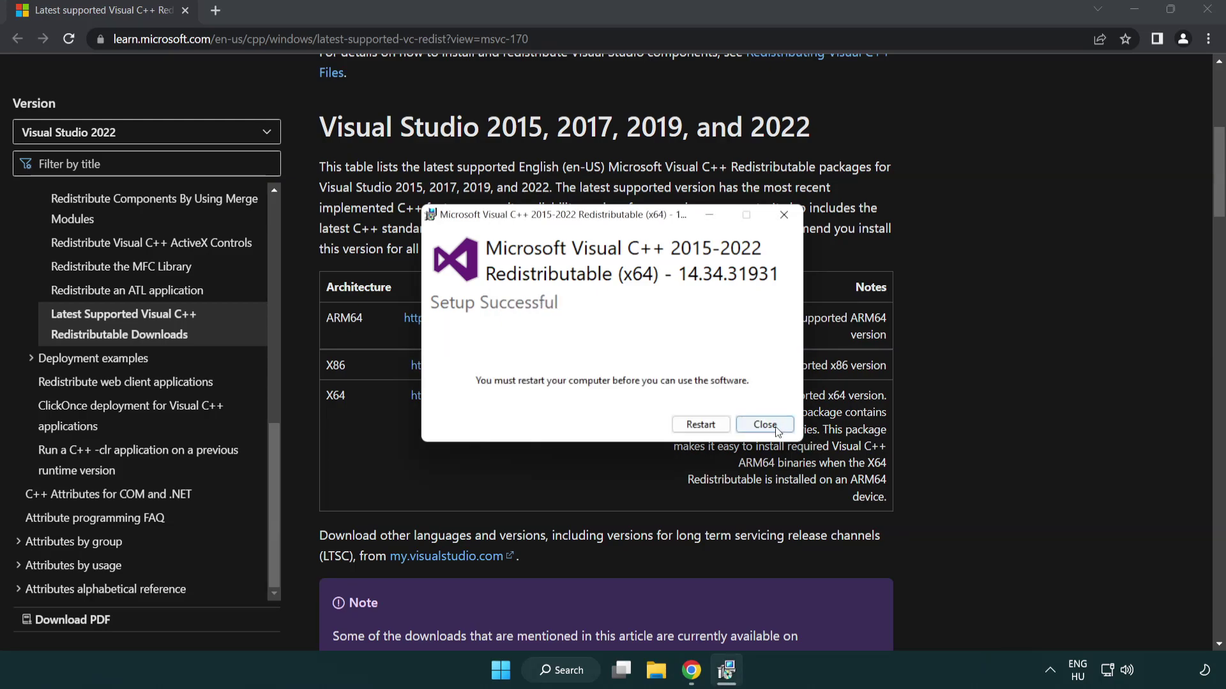
left_click(765, 425)
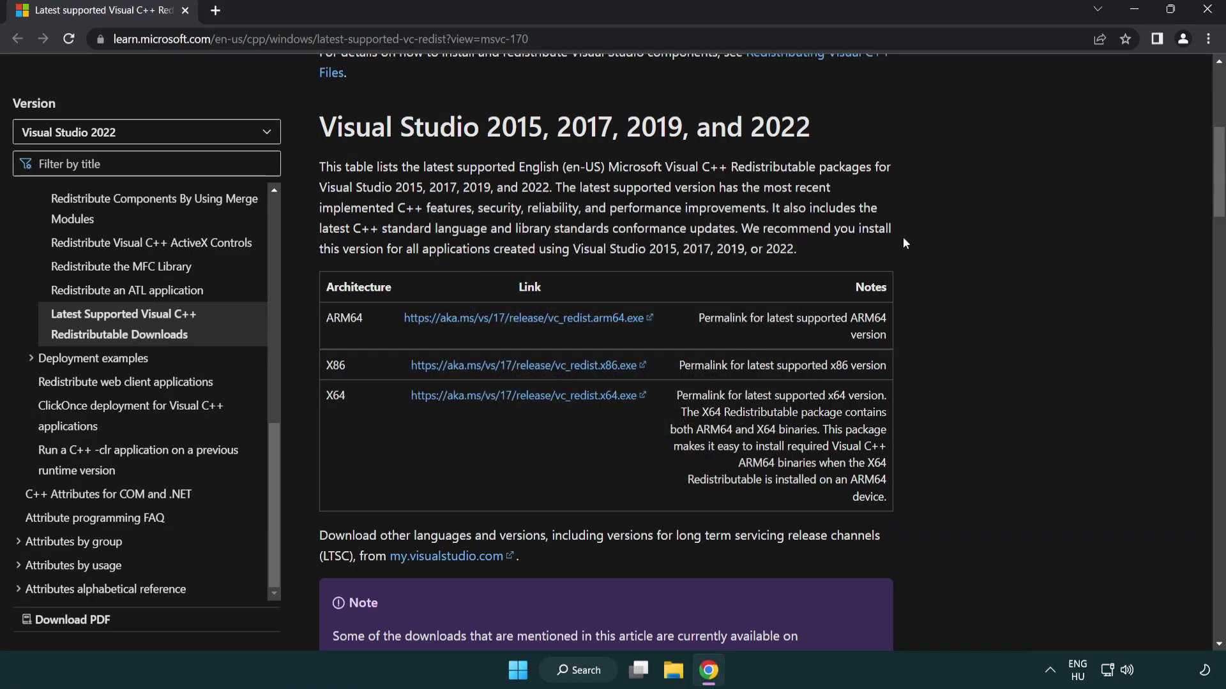
left_click(1207, 10)
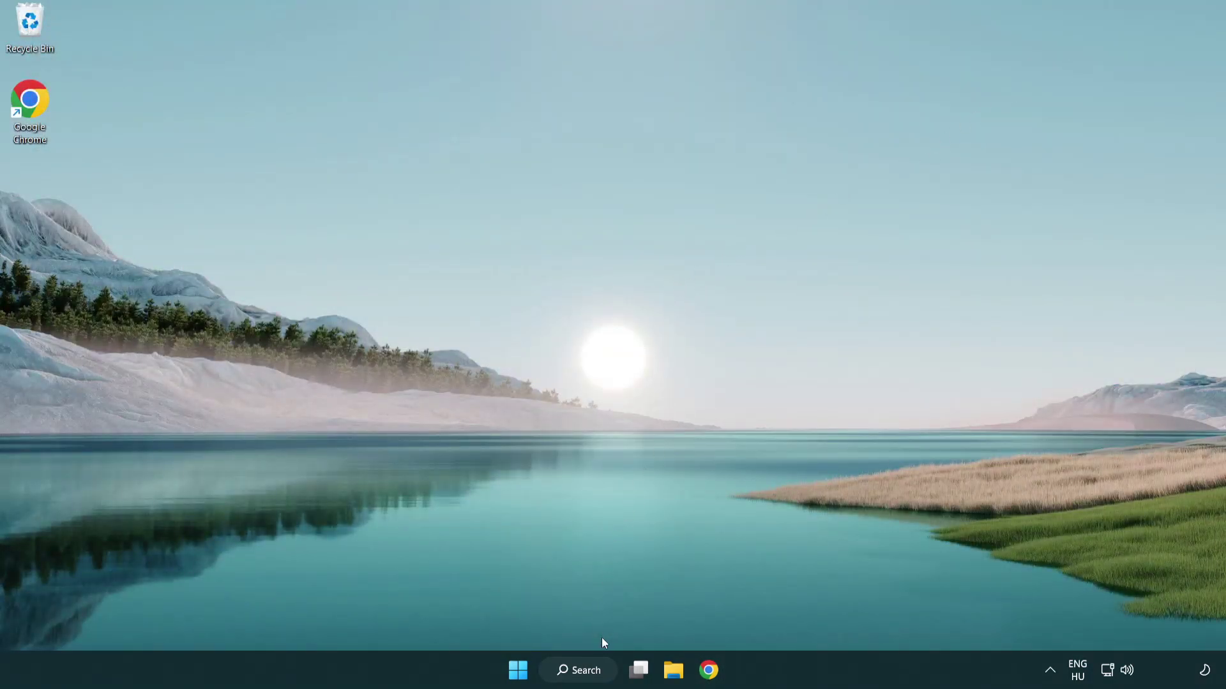
Run sfc /scannow in a Command Prompt opened as administrator, and close the window once the scan ends.
left_click(573, 674)
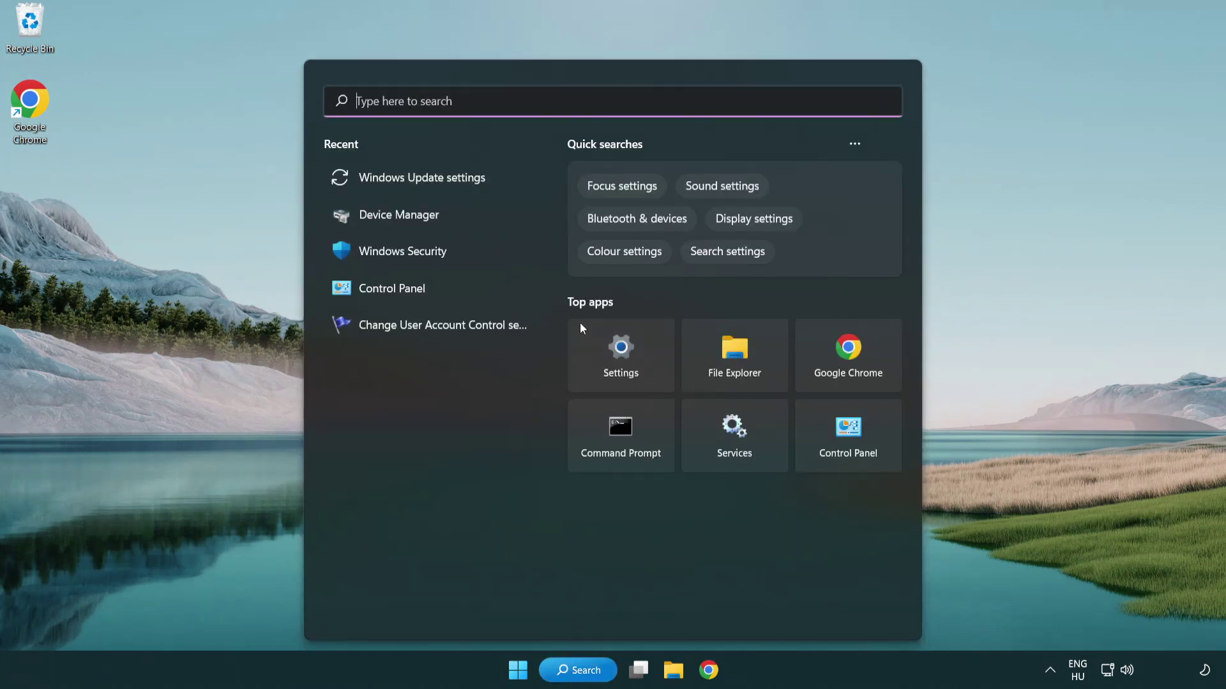
type("cmd")
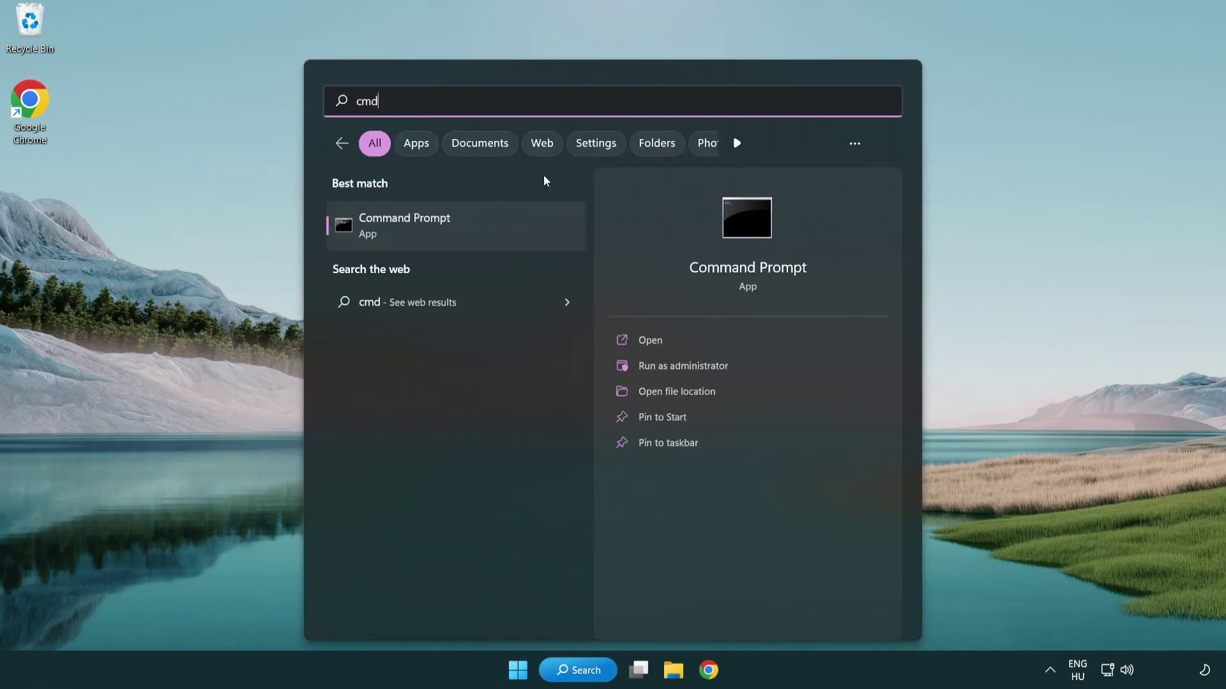
right_click(468, 228)
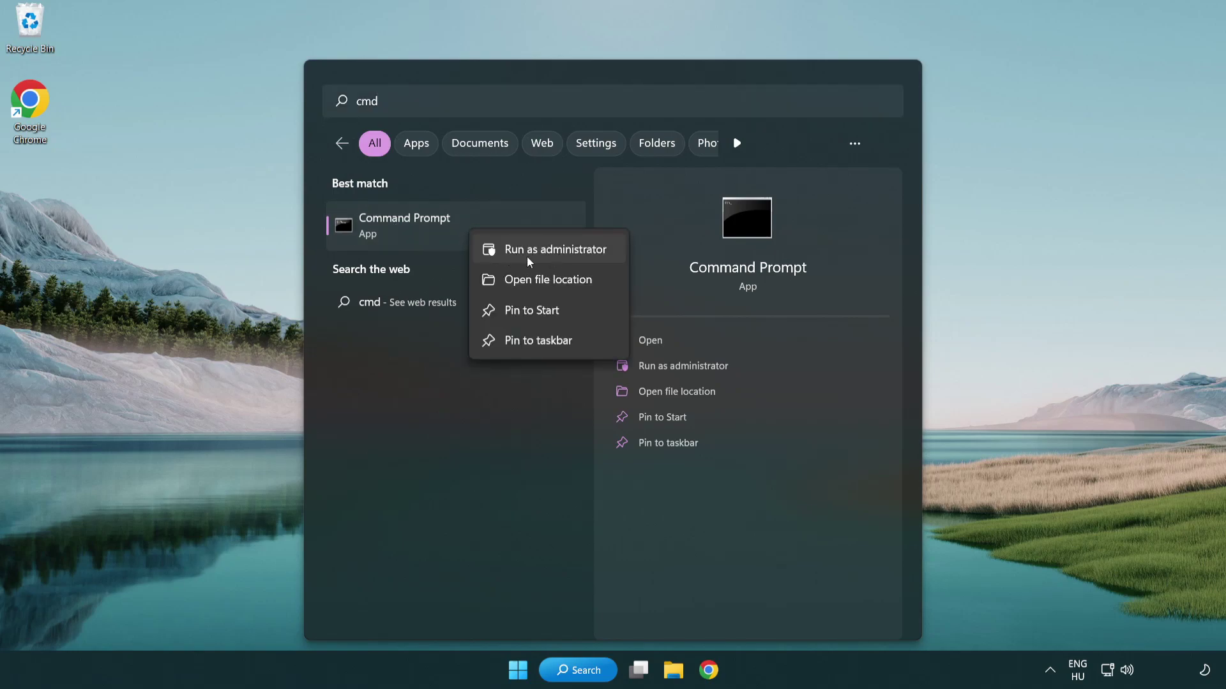
left_click(553, 255)
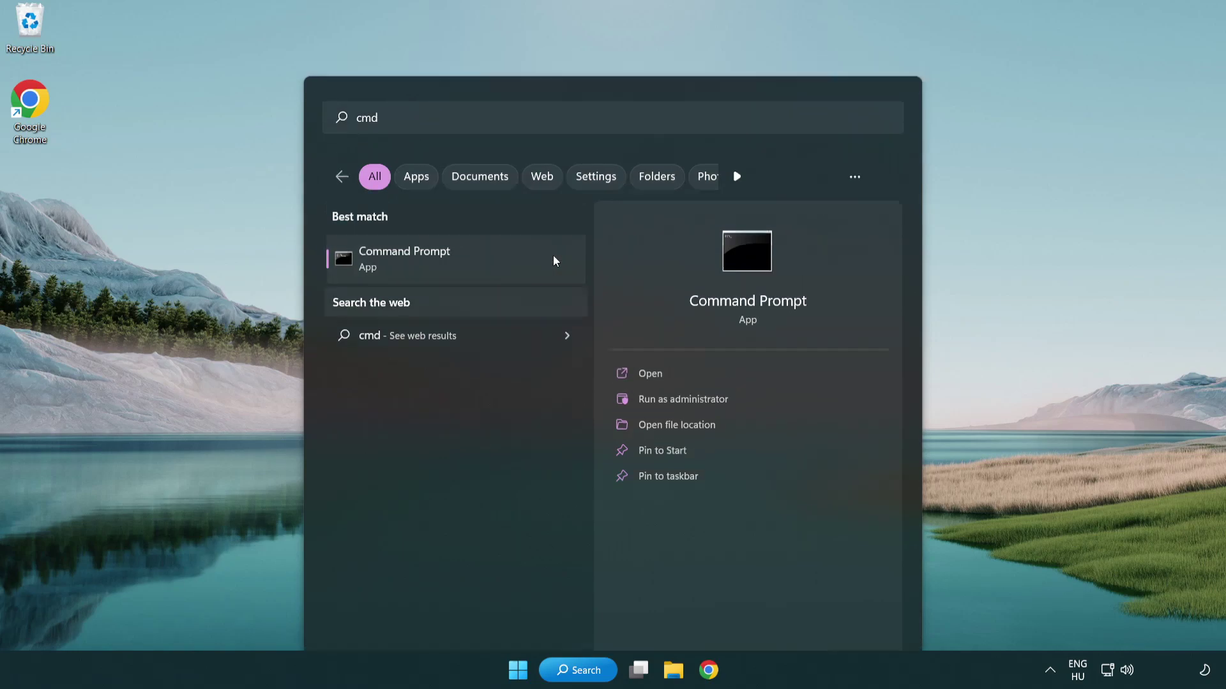
left_click_drag(438, 71, 617, 126)
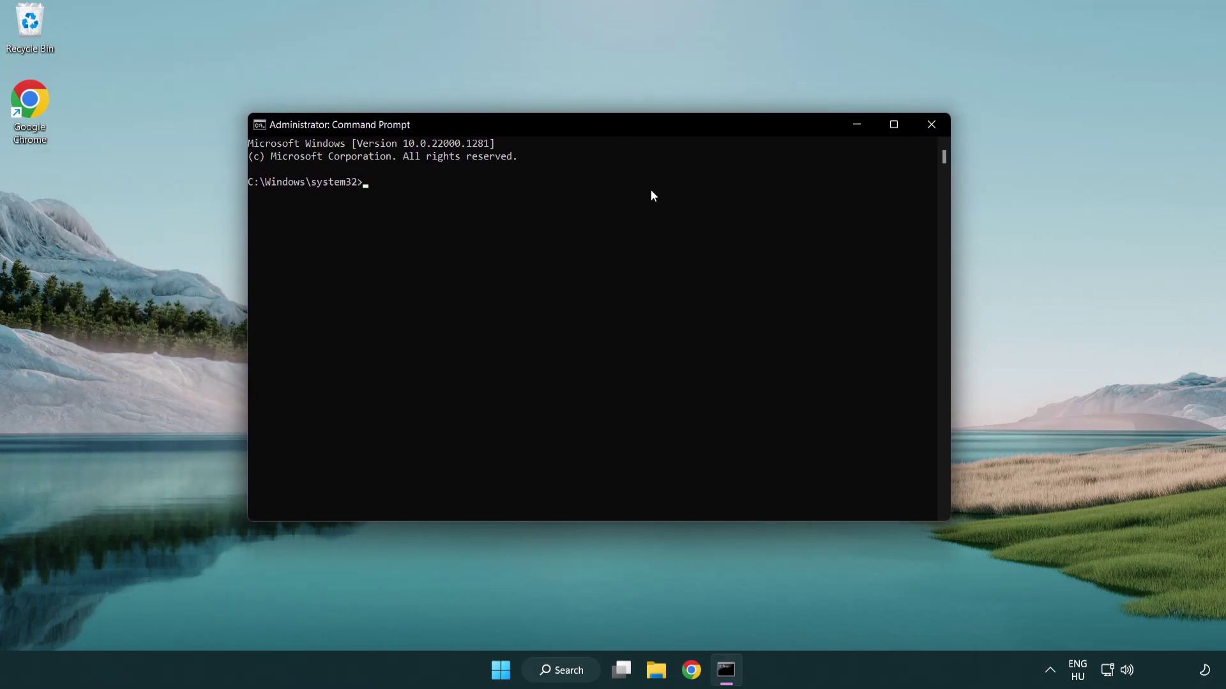
type("sfc /scannow")
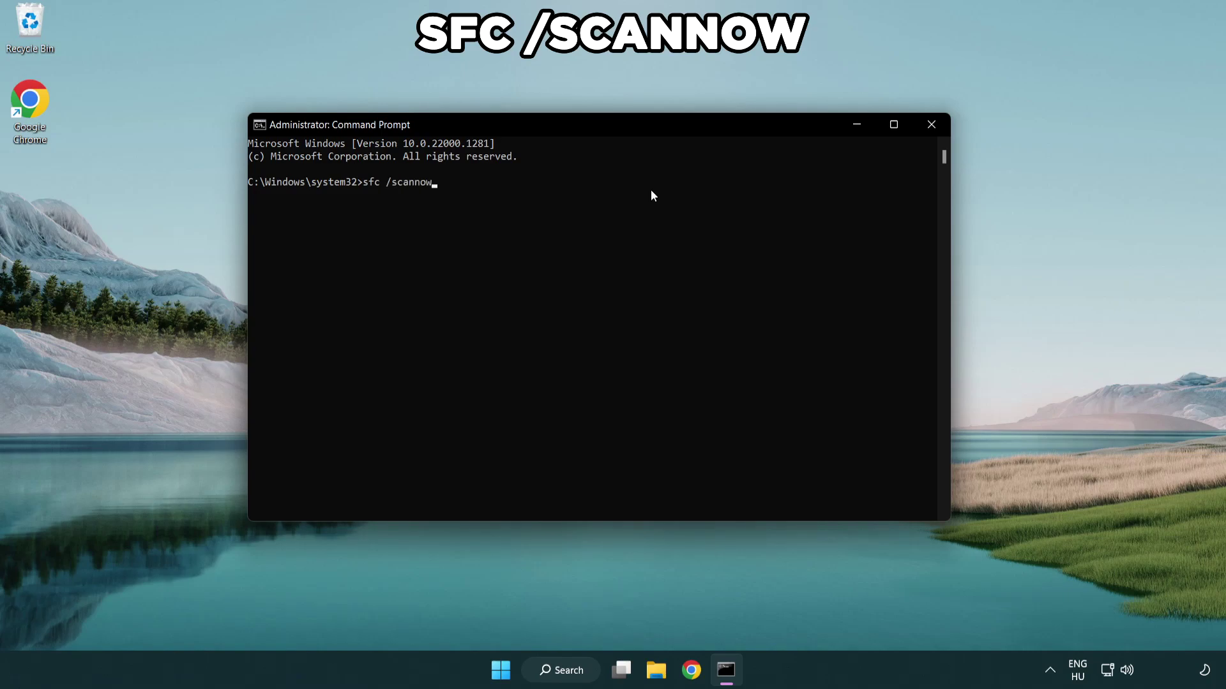
key("Return")
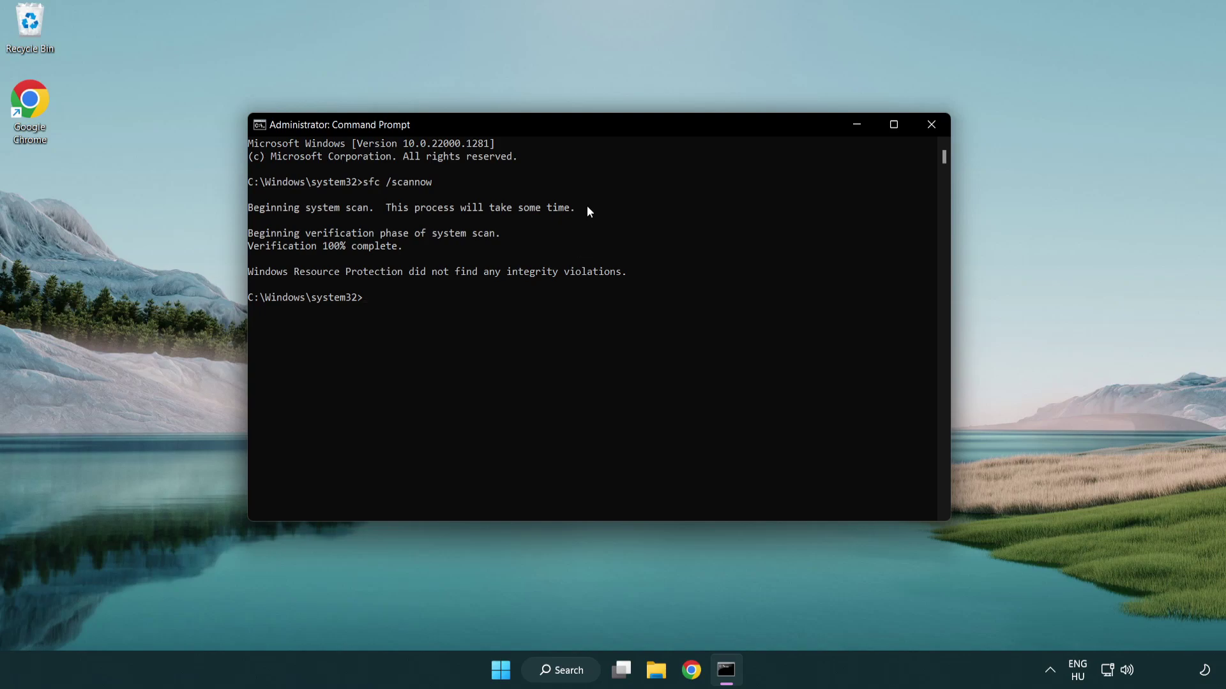
left_click(931, 124)
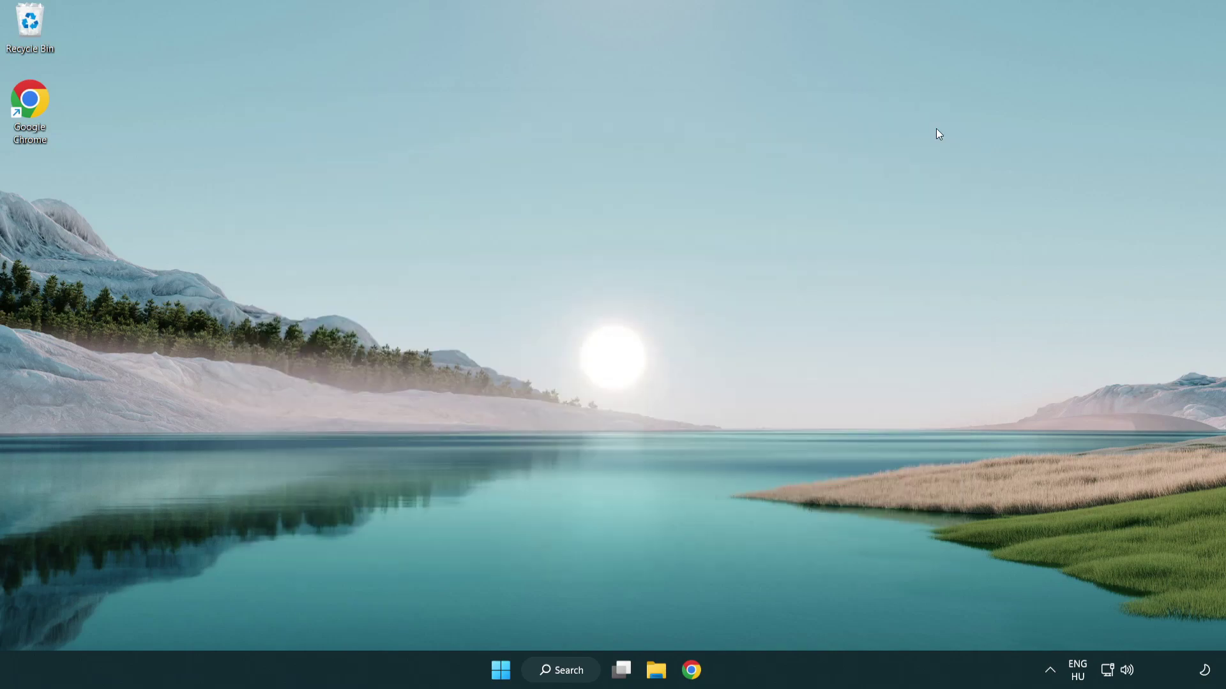
Open the computer's power options after the system file scan.
left_click(517, 669)
left_click(812, 612)
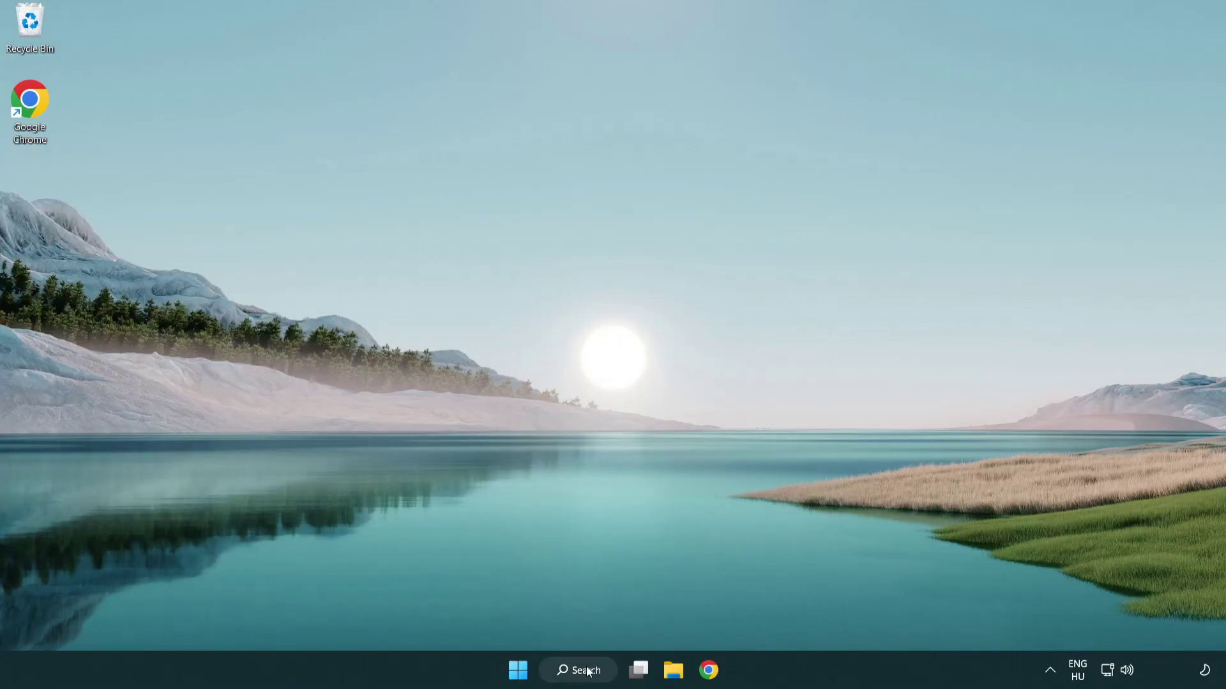
Search Windows for "security" and open the Windows Security app.
left_click(581, 671)
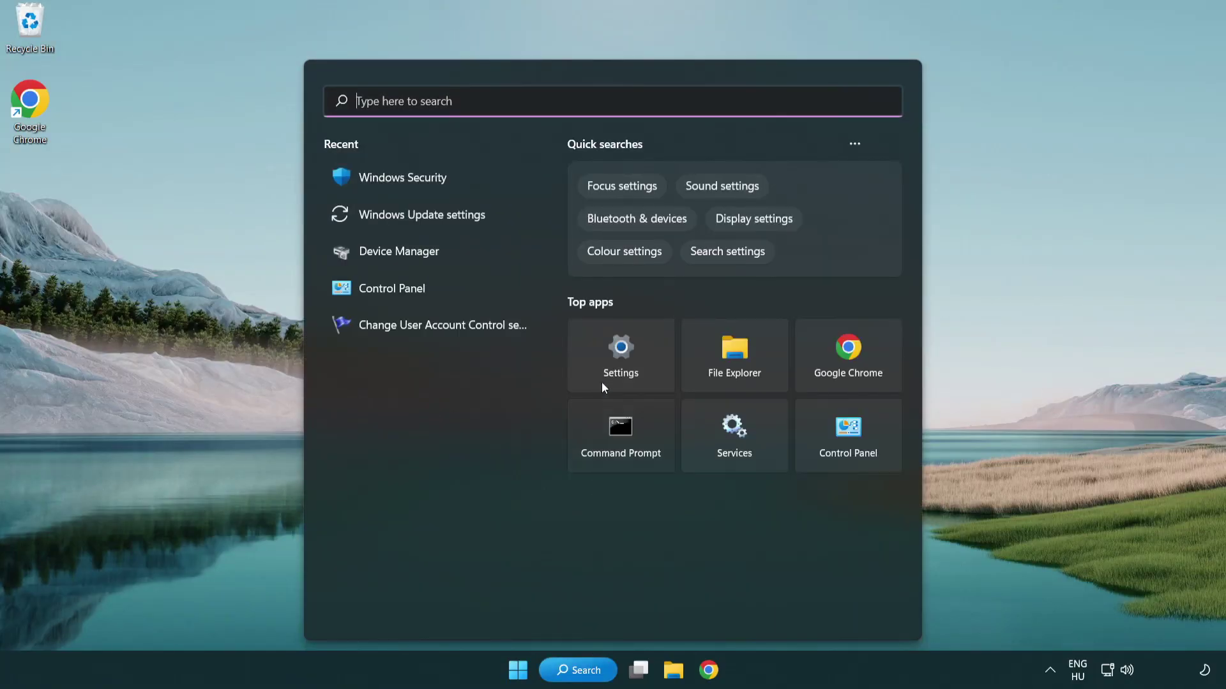
type("se")
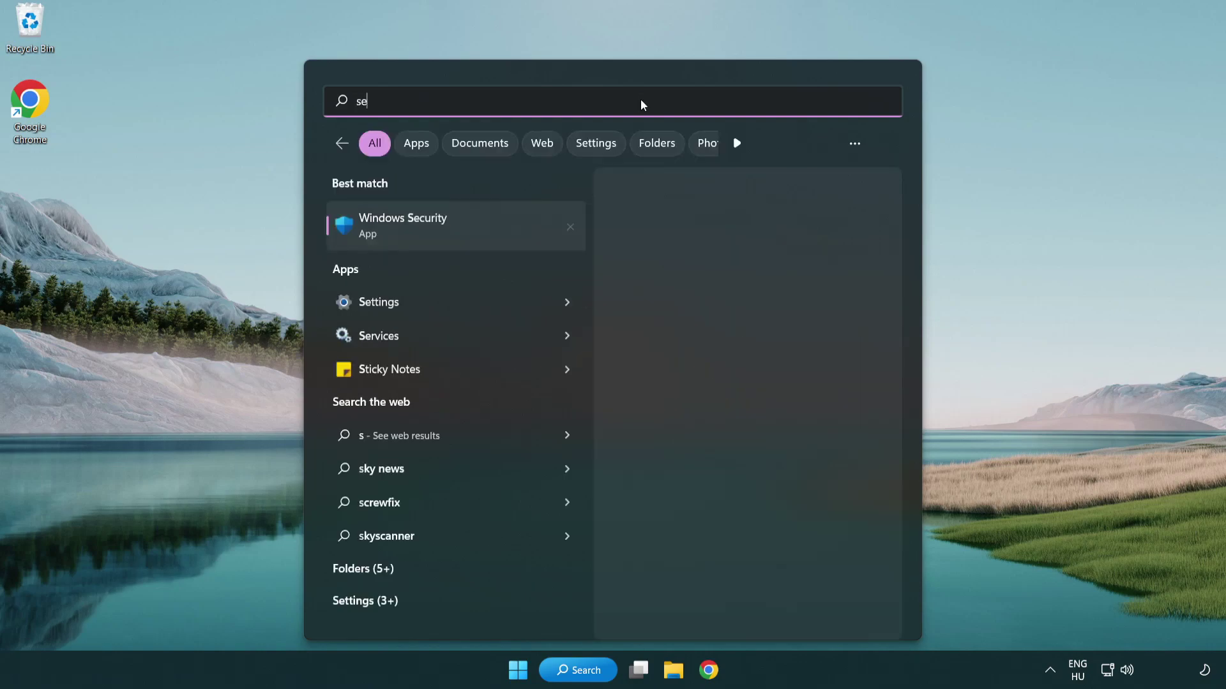
type("curi")
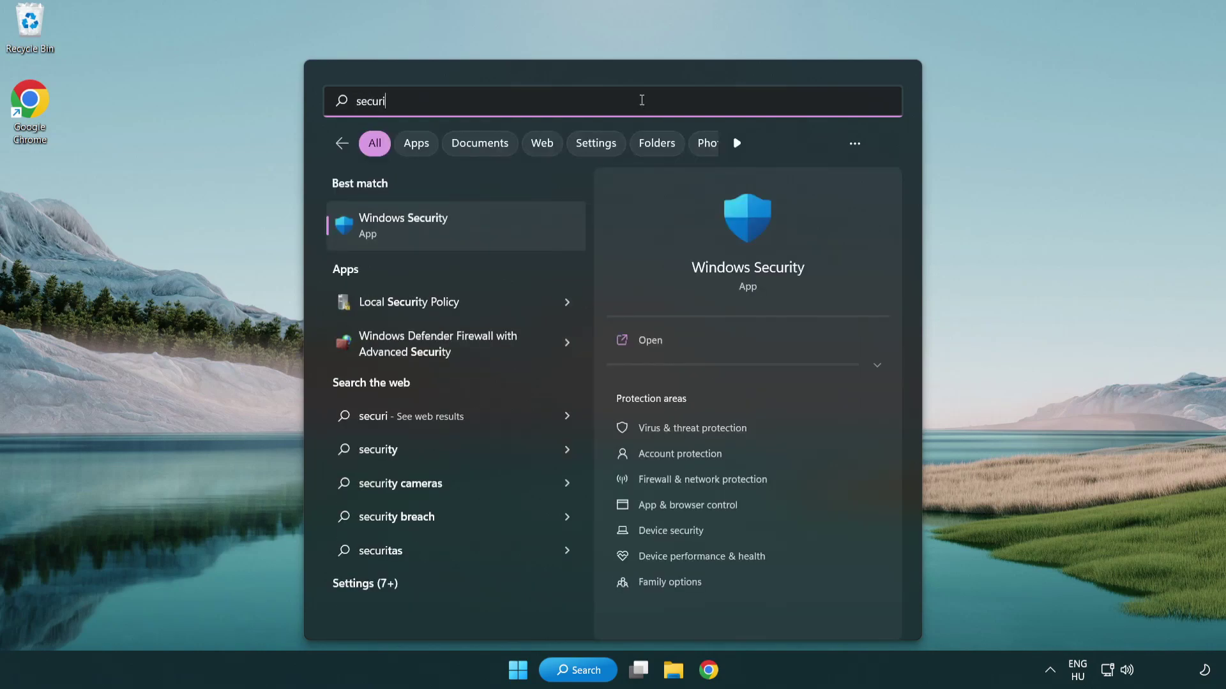
type("ty")
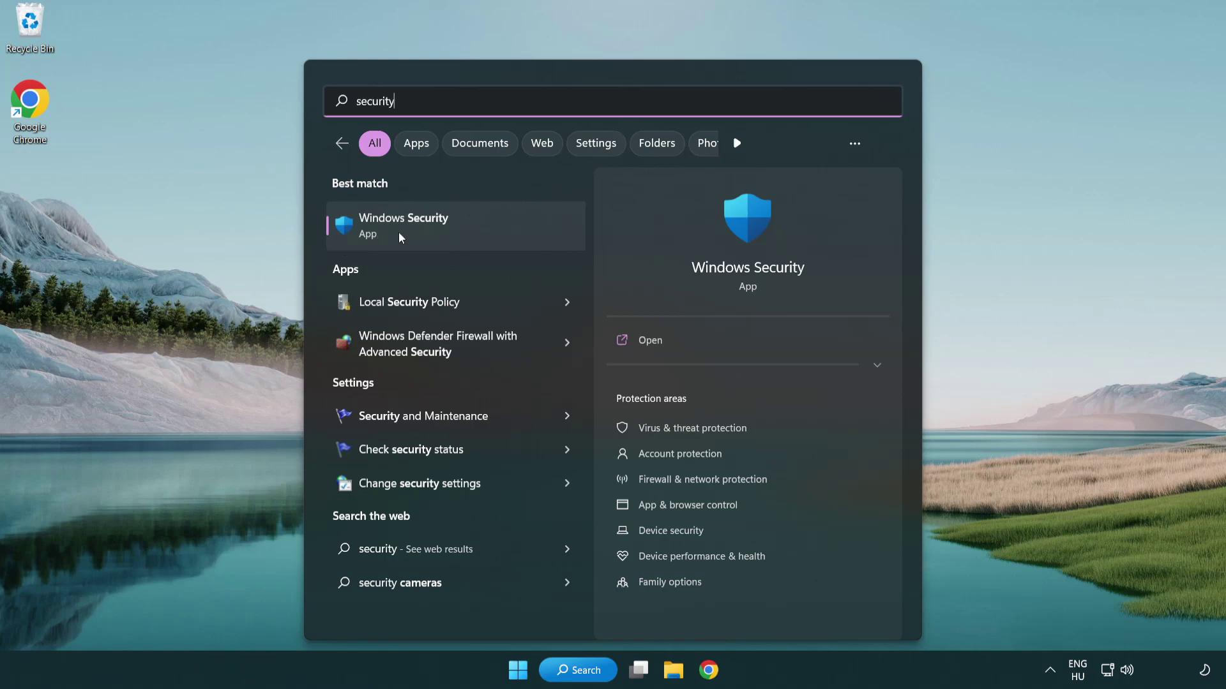
left_click(501, 236)
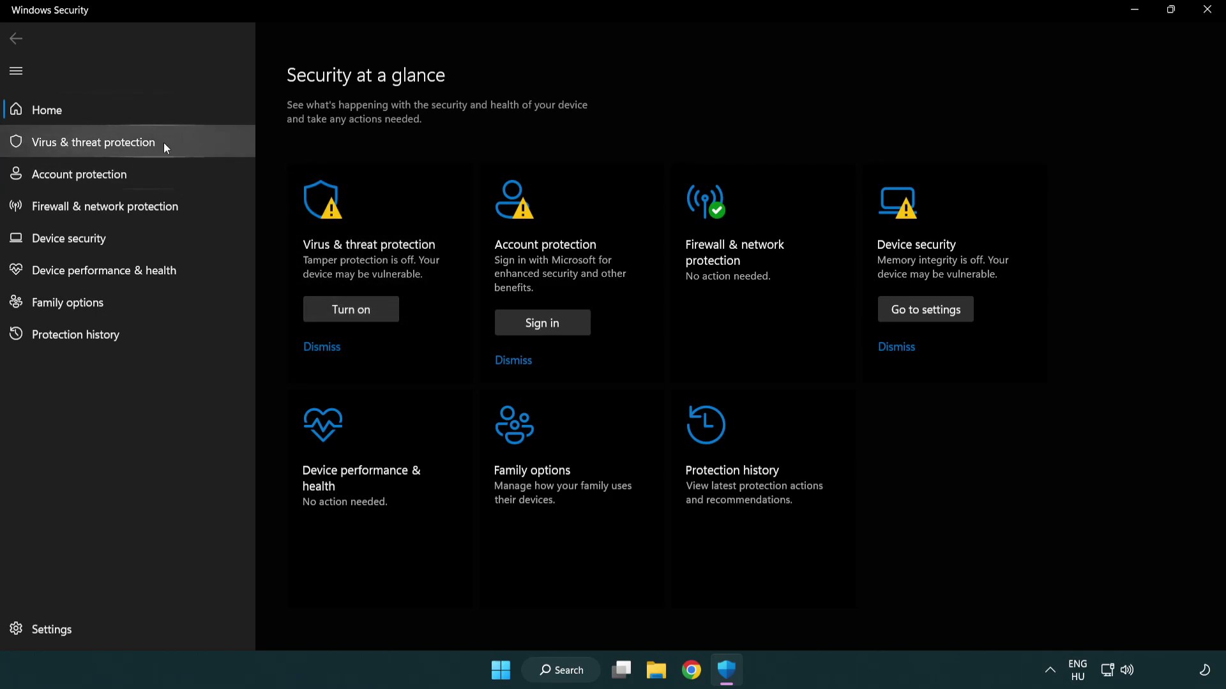
Open the antivirus exclusions page from the Virus & threat protection settings.
left_click(185, 144)
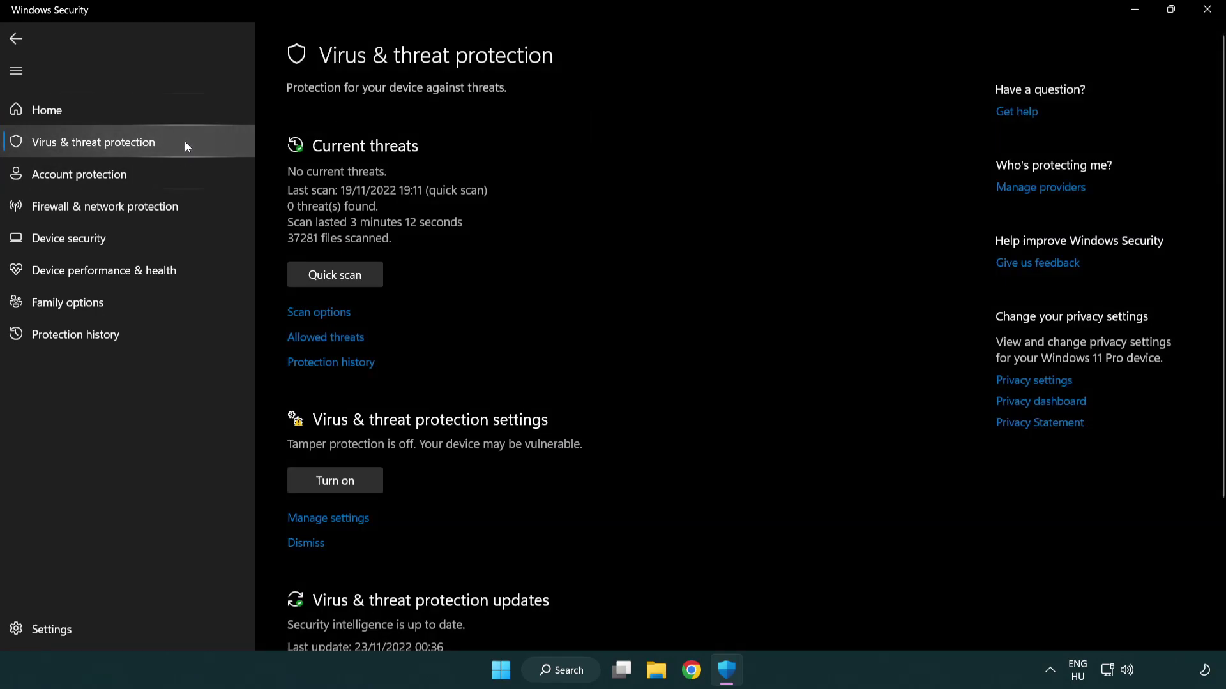
scroll(351, 280, "down", 2)
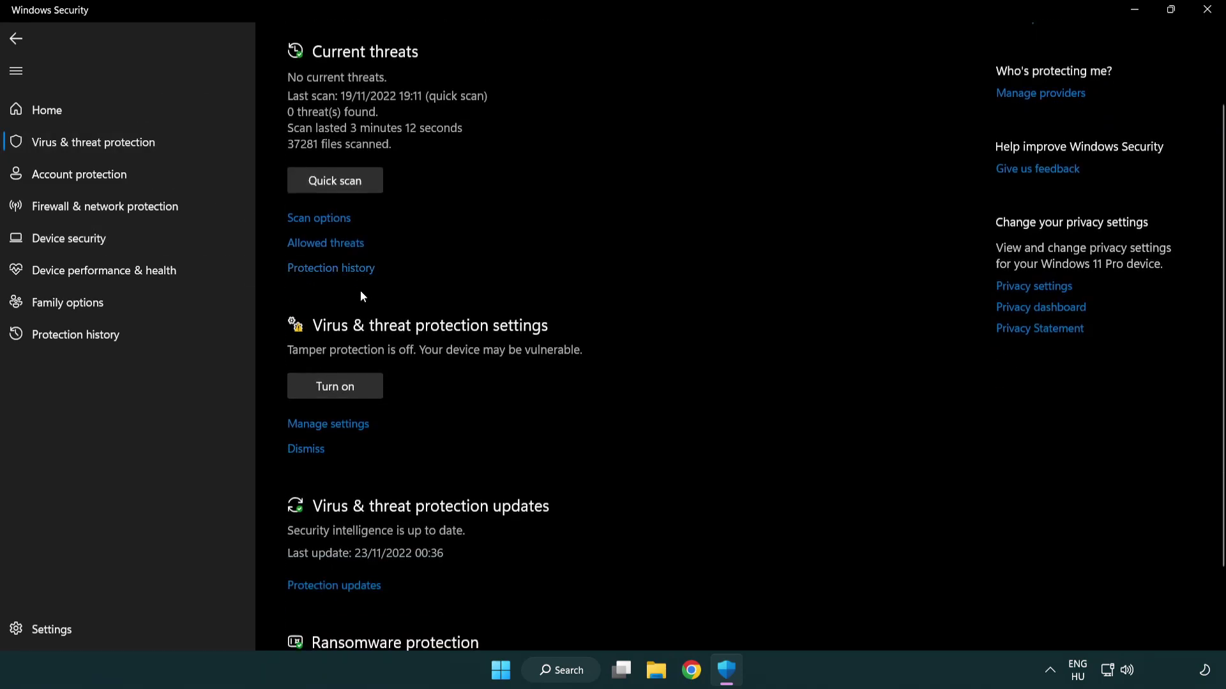
left_click(325, 424)
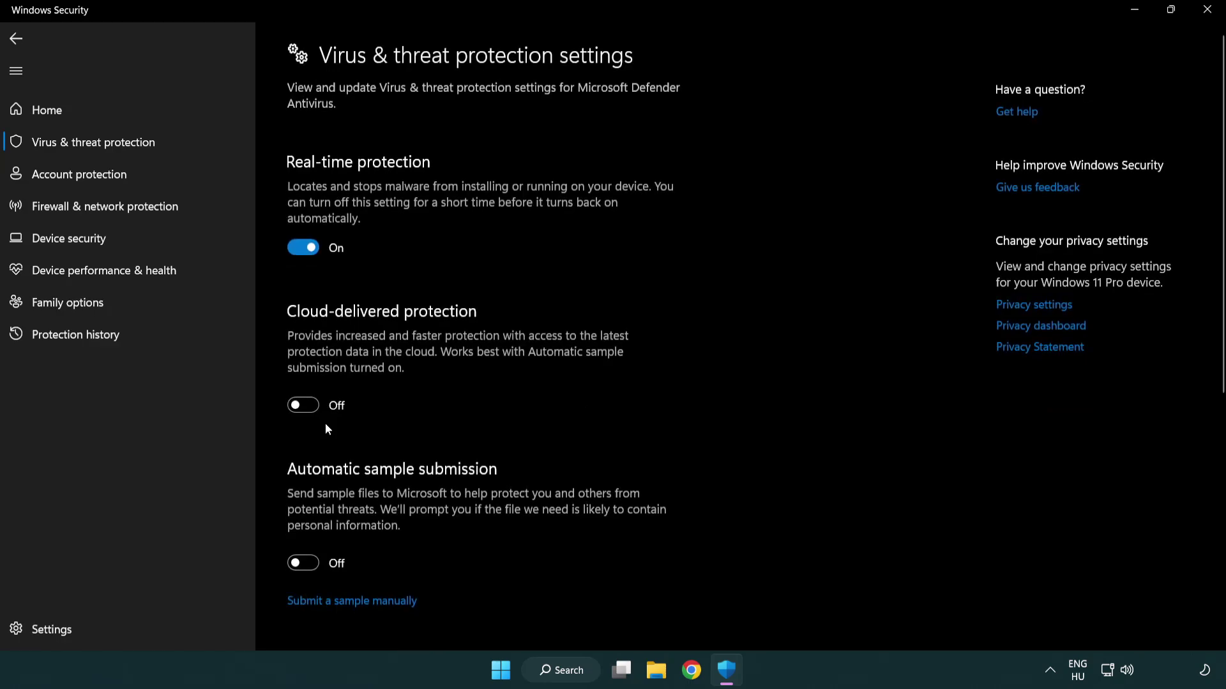
scroll(326, 429, "down", 6)
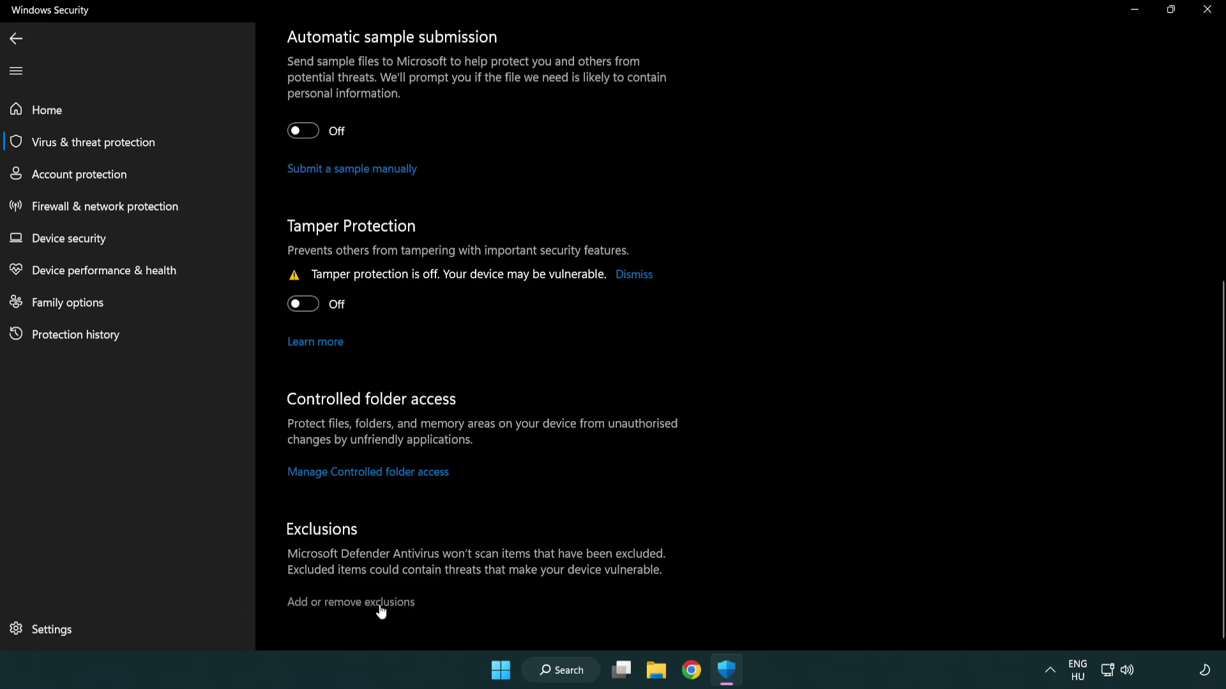
left_click(355, 605)
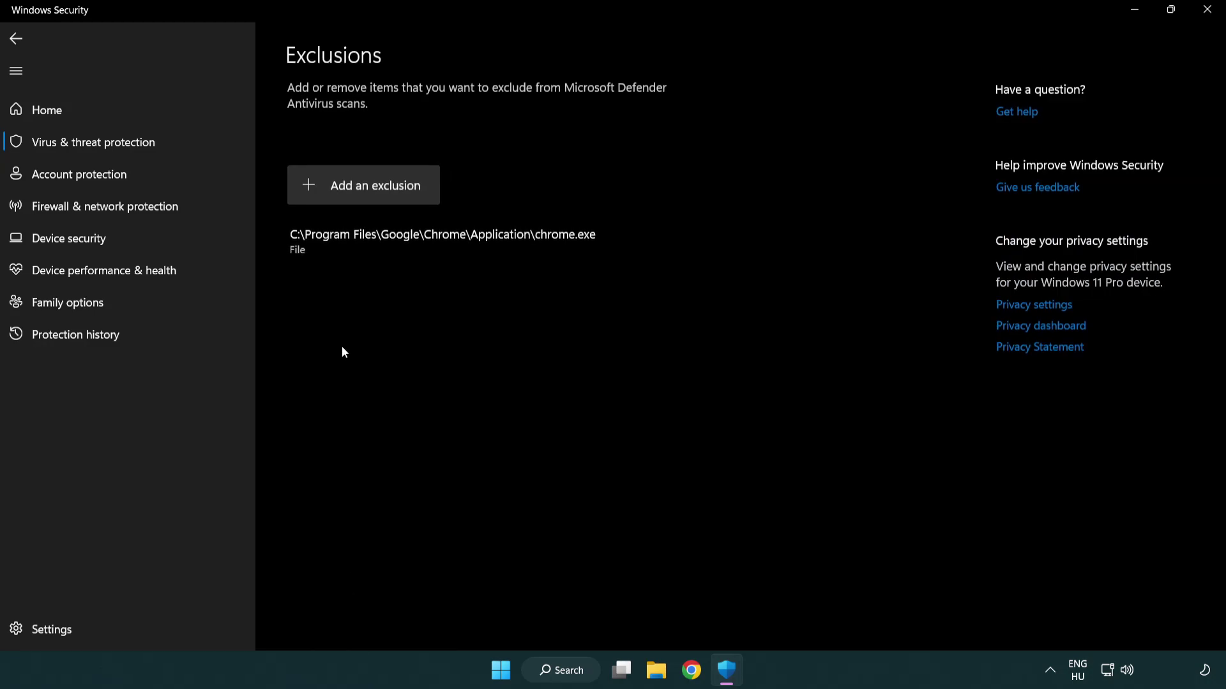
Try to add the NOT WORKING APP shortcut in C:\Program Files (x86)\NOT WORKING APP as a file exclusion, and close Windows Security.
left_click(369, 191)
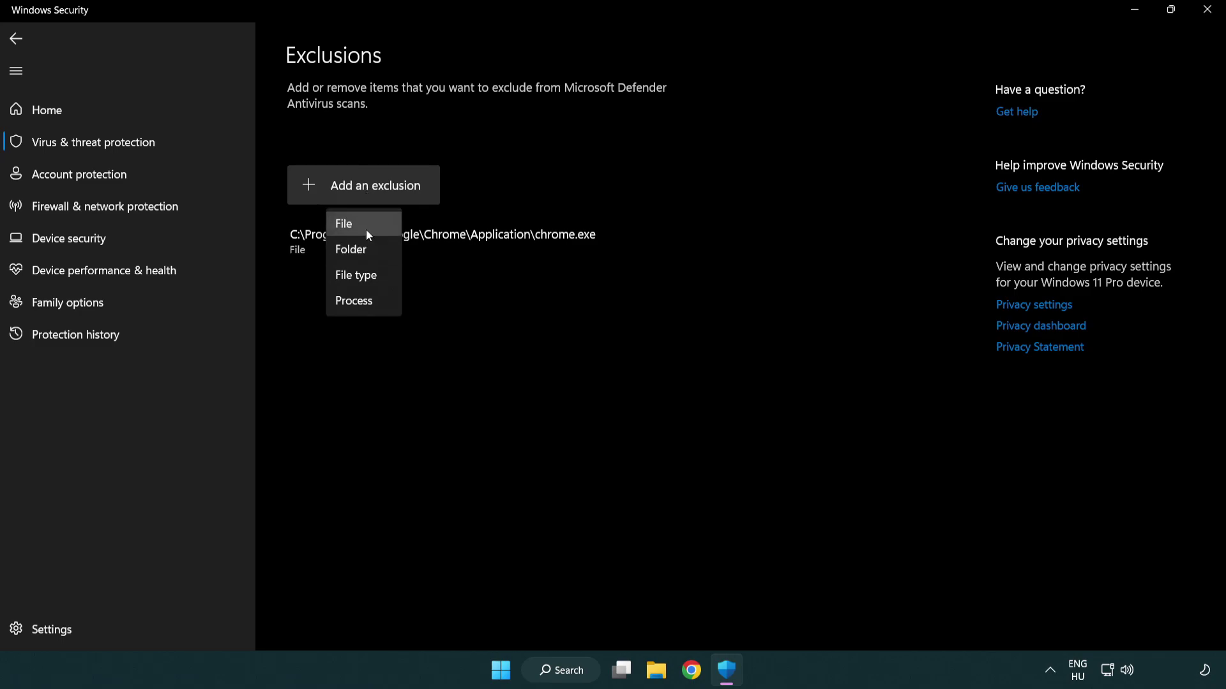
left_click(369, 225)
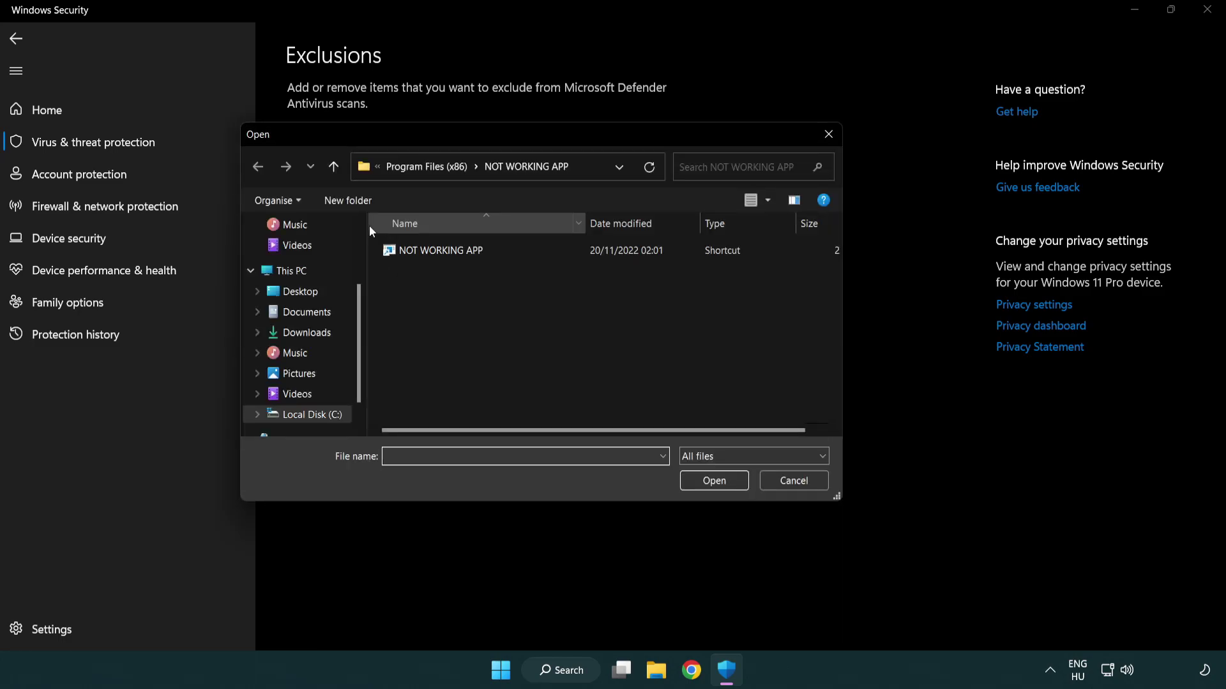
left_click(415, 170)
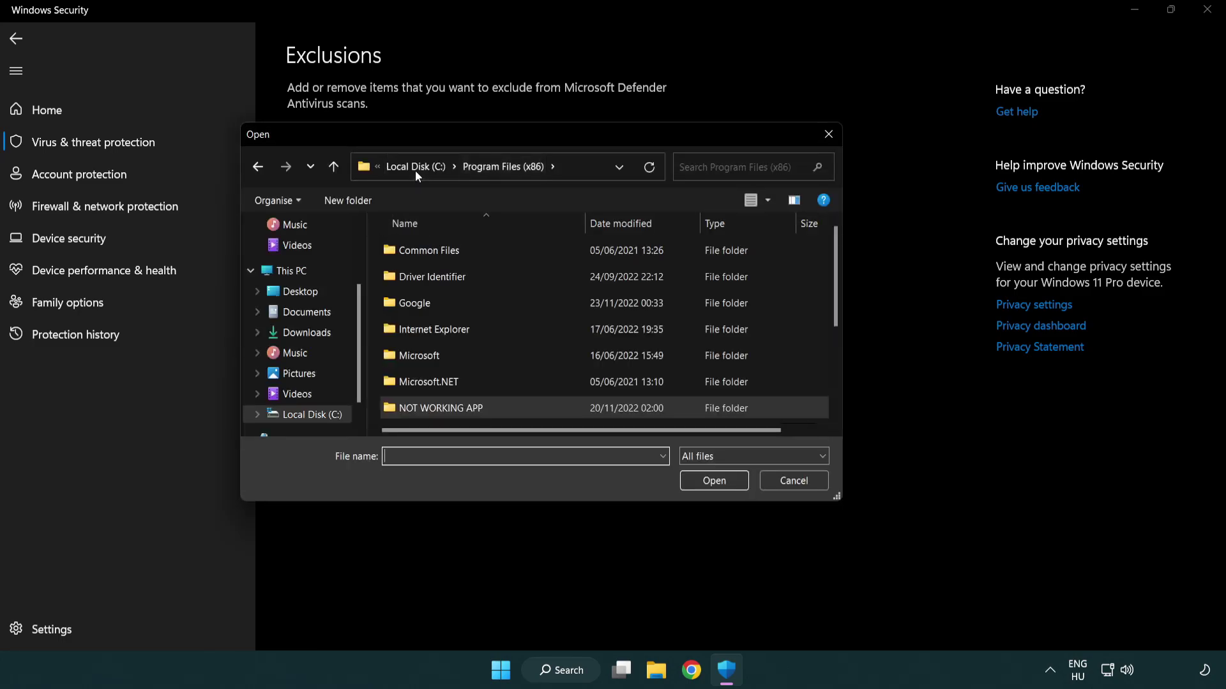
left_click(419, 168)
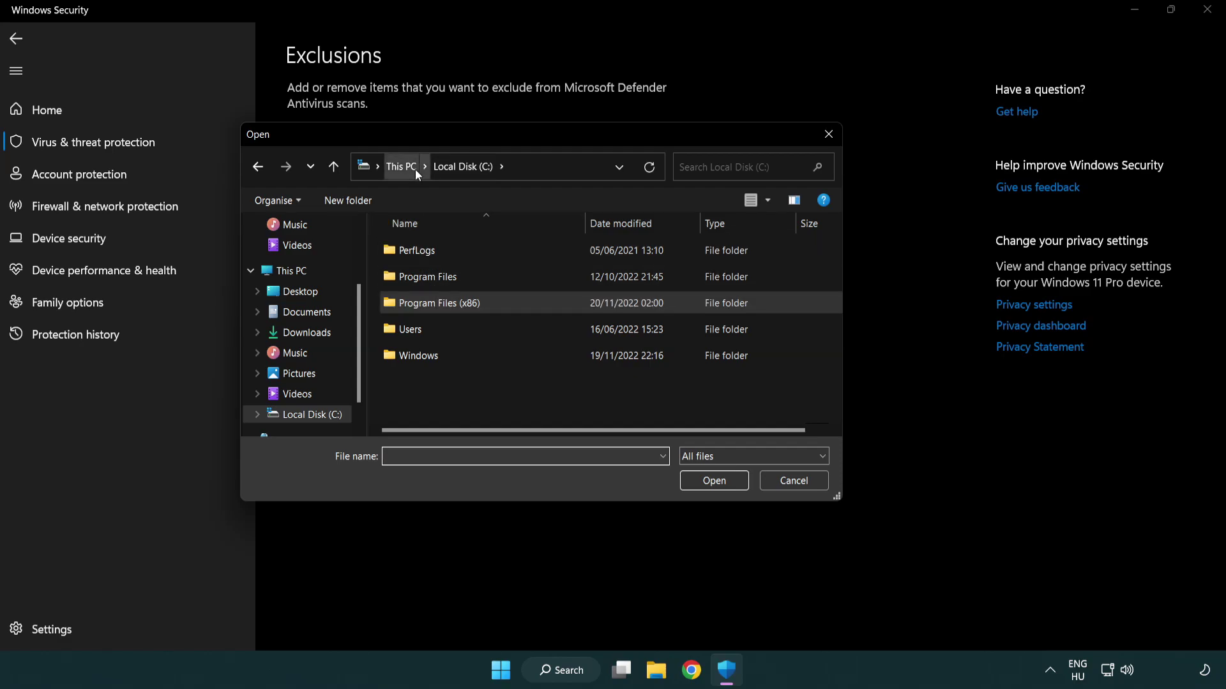
left_click(413, 168)
double_click(447, 424)
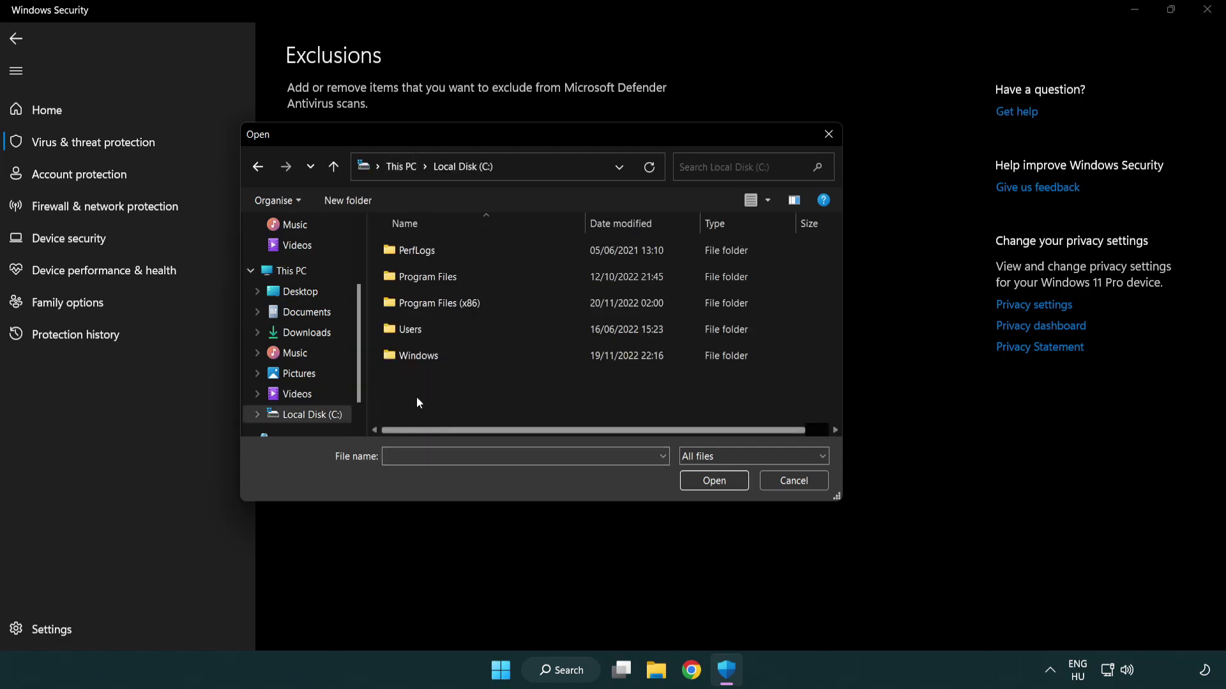
double_click(451, 297)
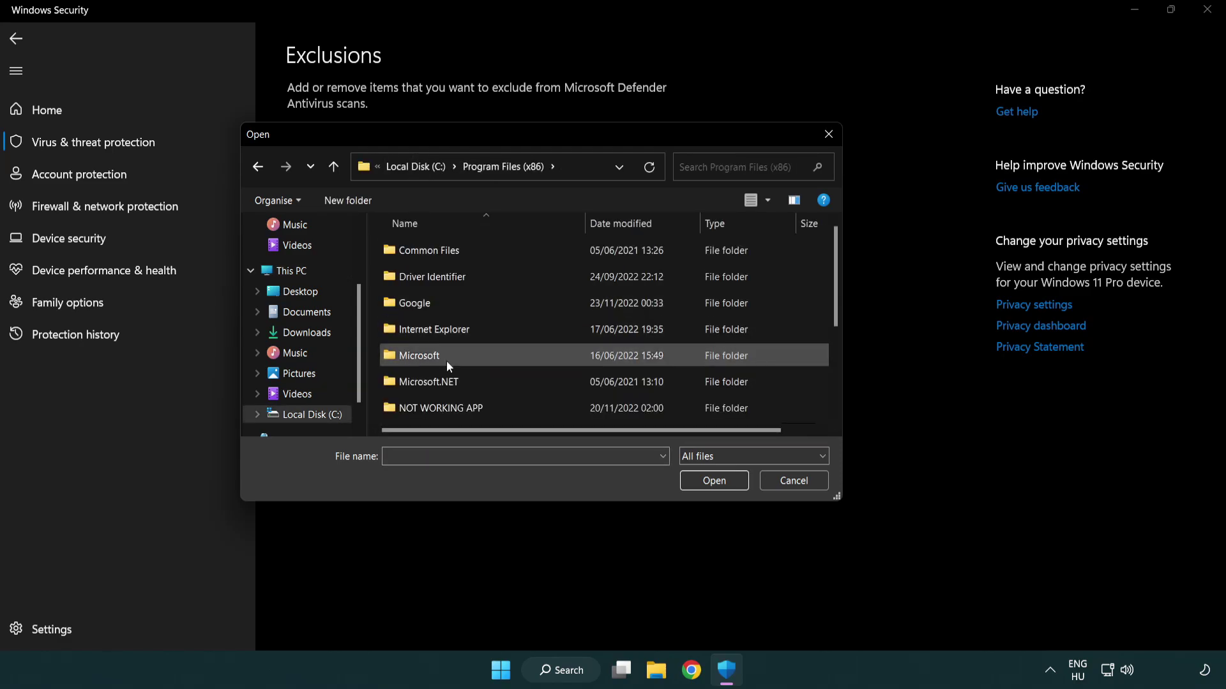
double_click(457, 411)
left_click(432, 249)
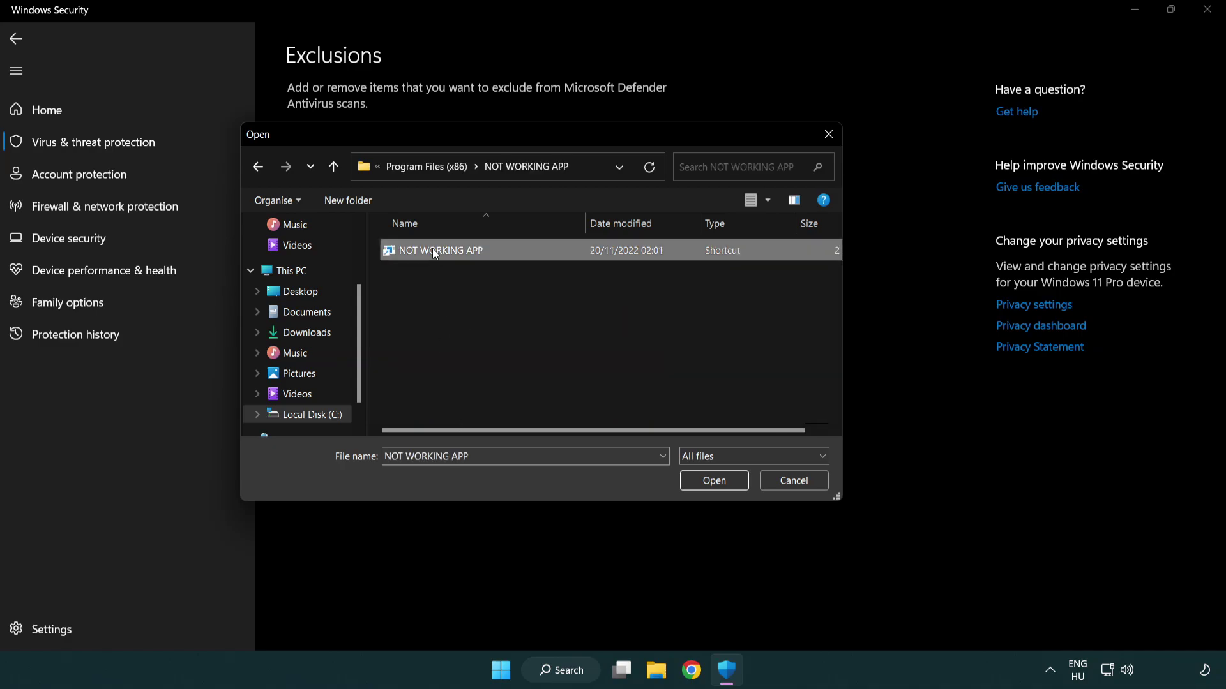
left_click(712, 487)
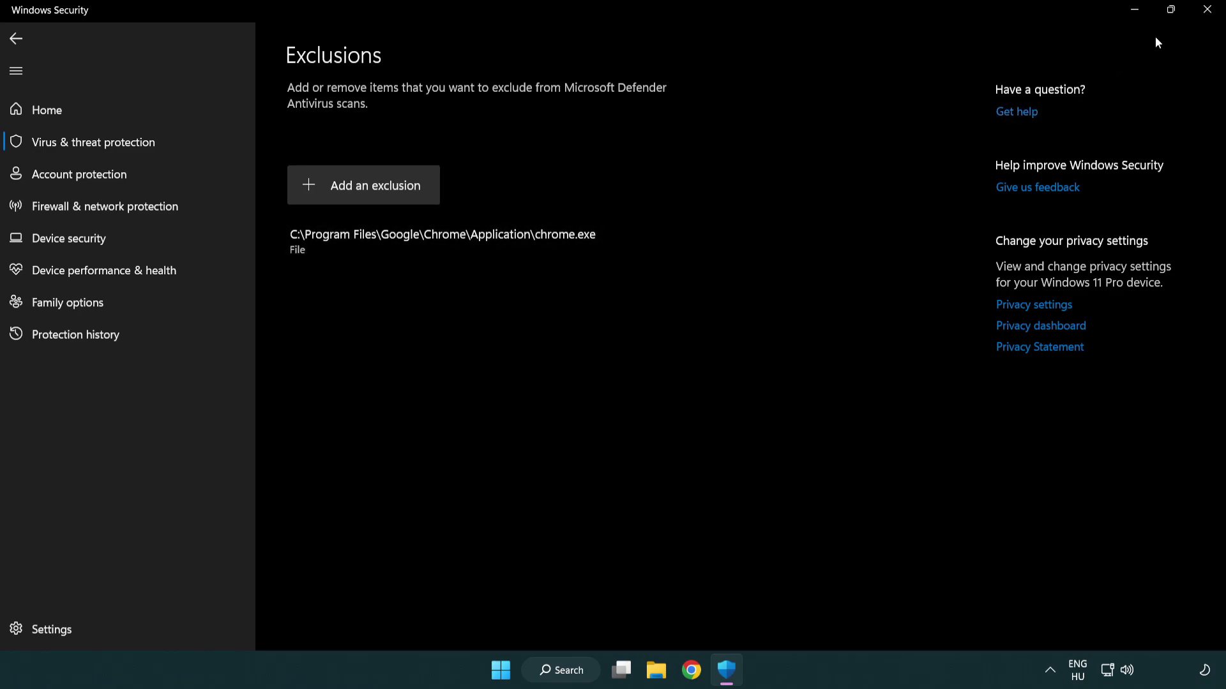
left_click(1207, 10)
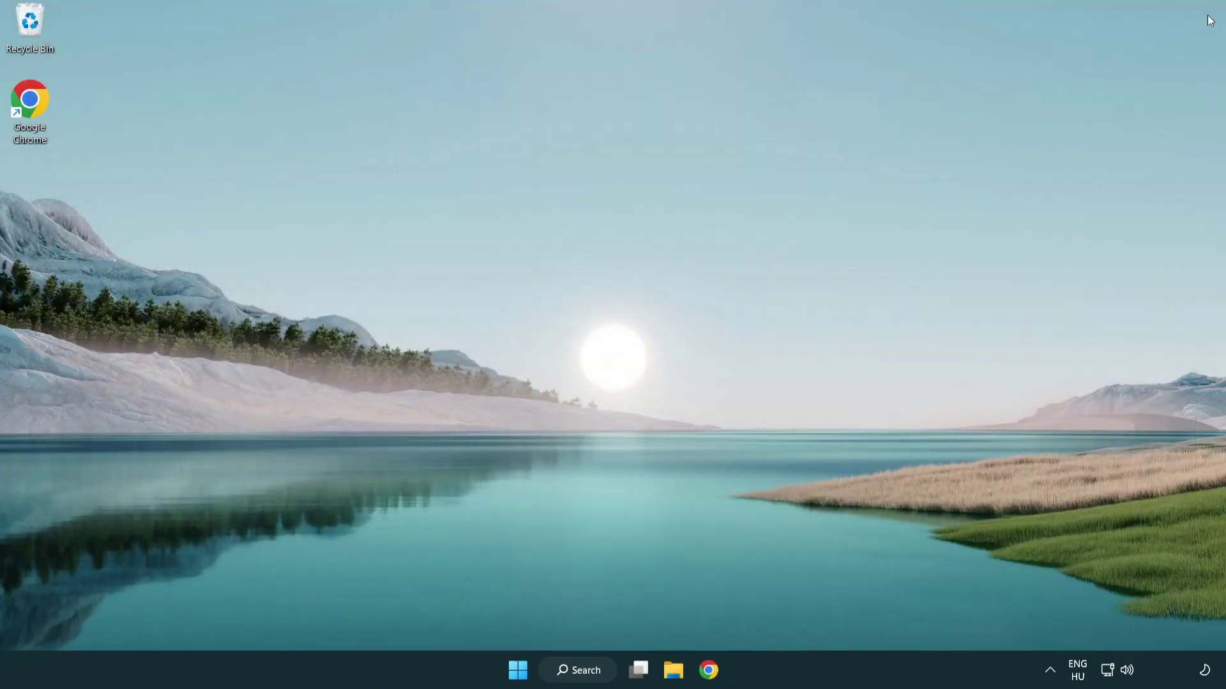
Open the computer's power options.
left_click(506, 675)
left_click(816, 612)
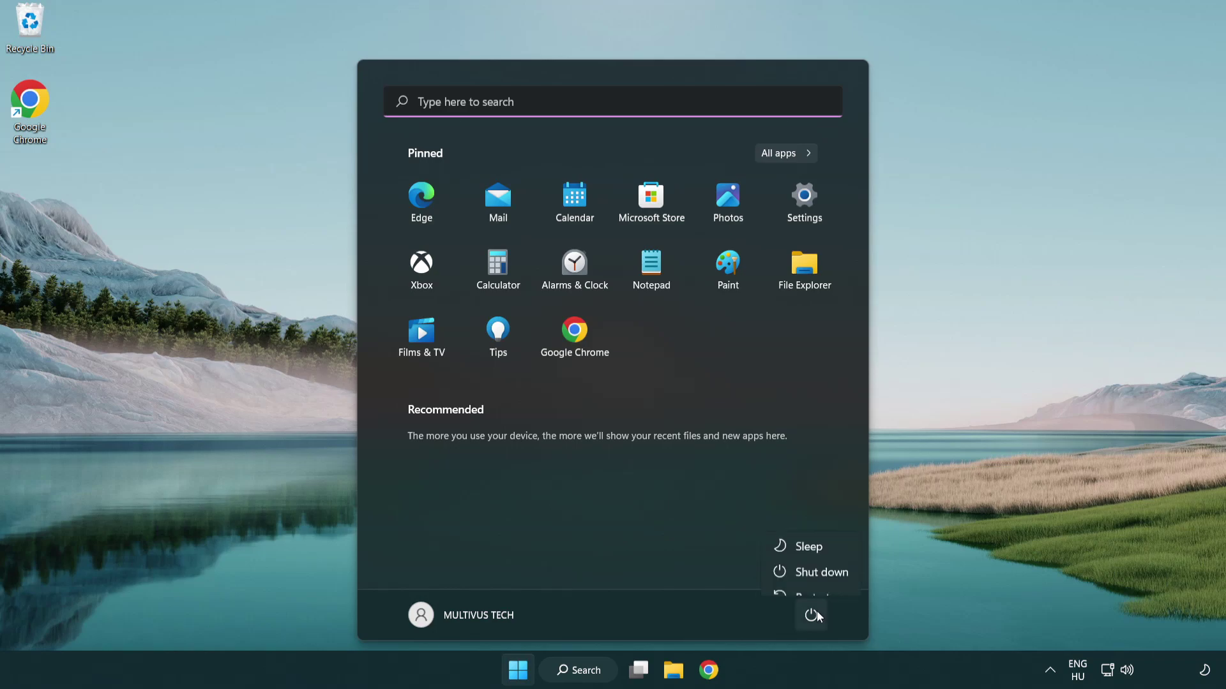